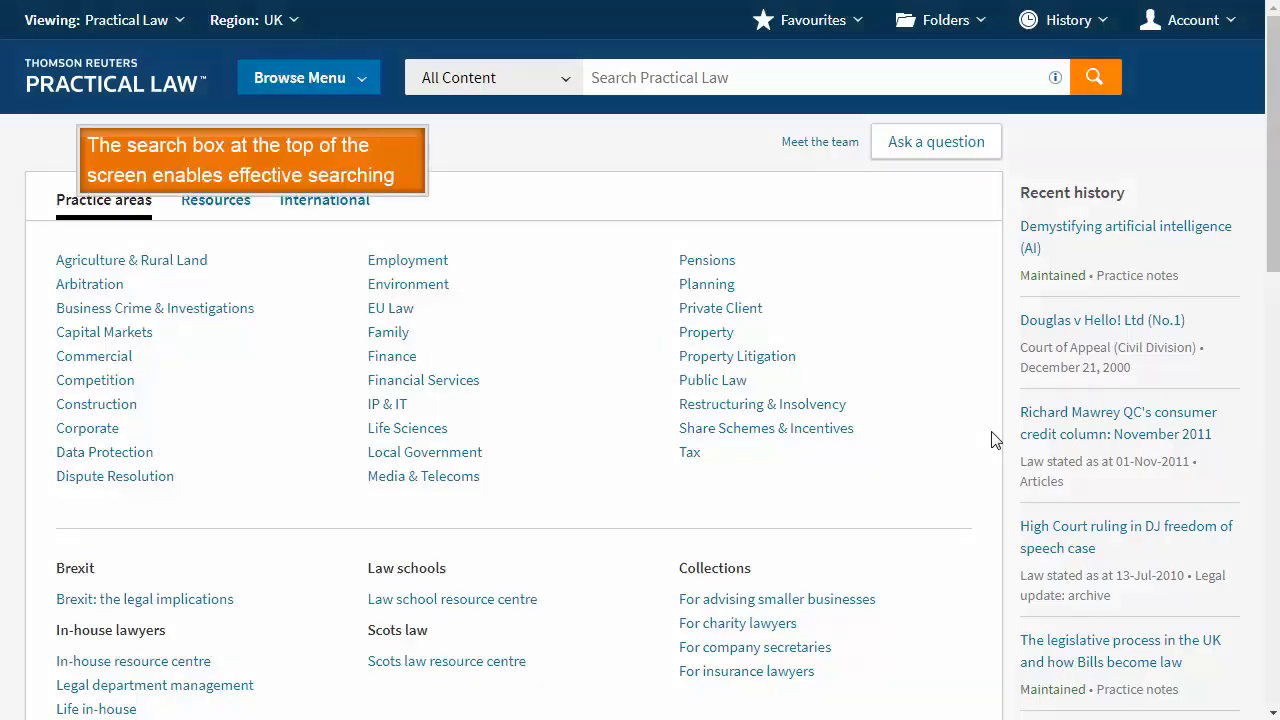
- Search All Content for the suggested term 'advertisement control', returning 1,438 results
click(822, 88)
text(a)
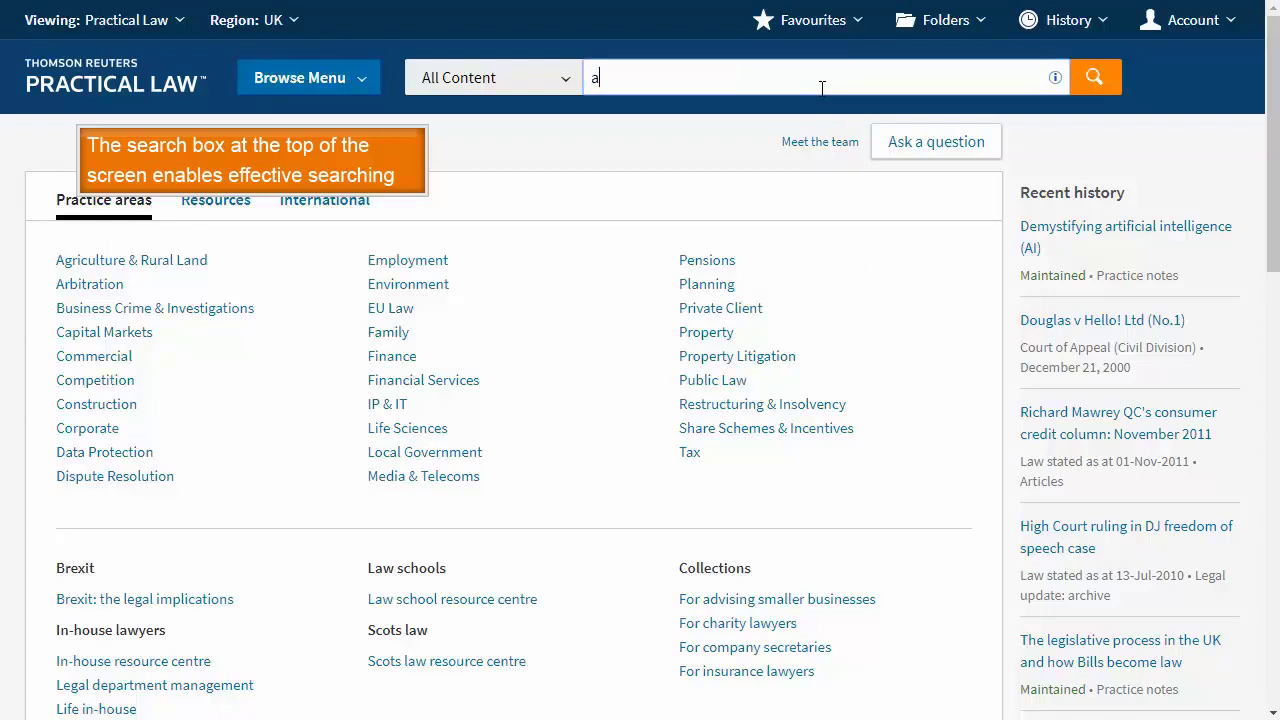
text(dvertiseme)
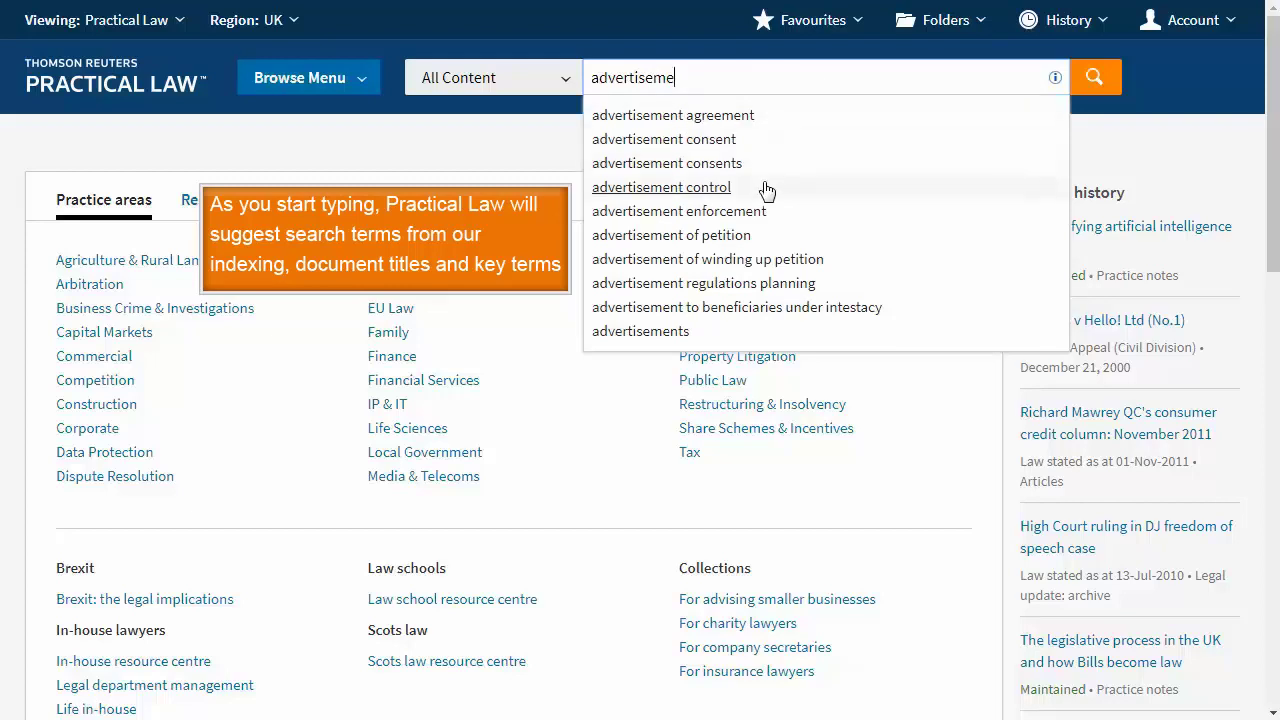
click(700, 187)
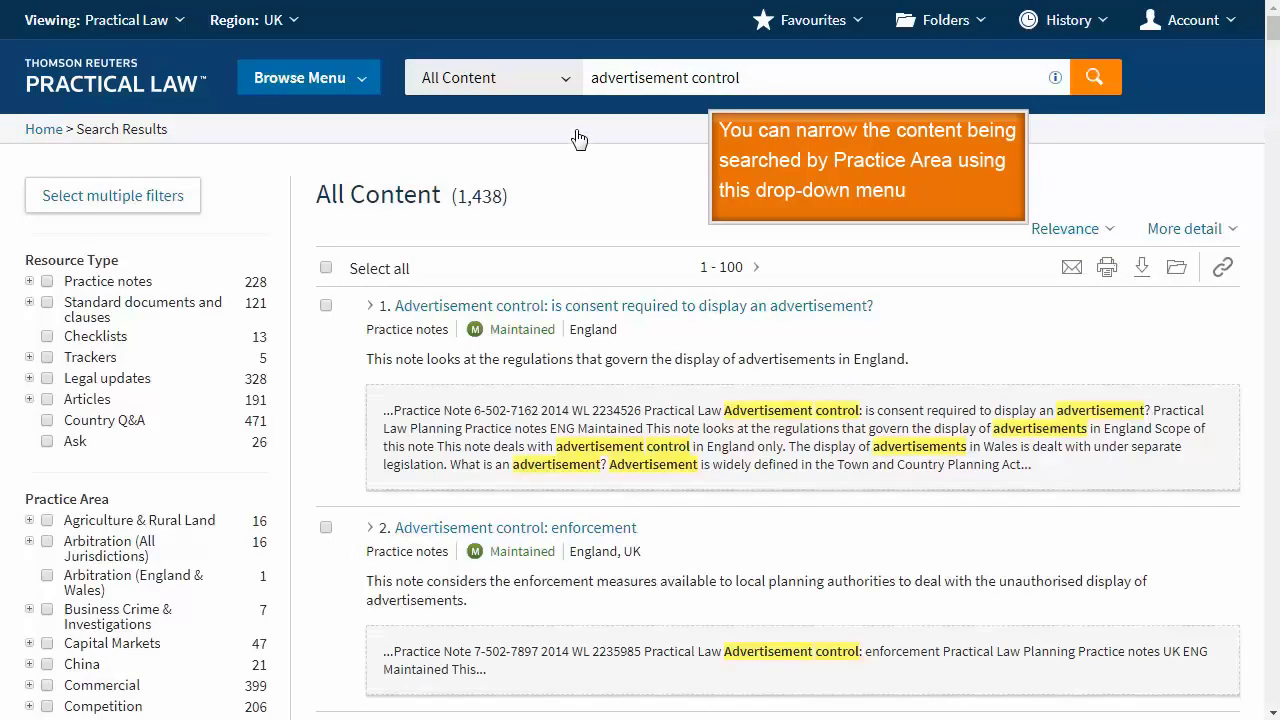
- Restrict the advertisement control search to the Commercial practice area and rerun it
click(561, 86)
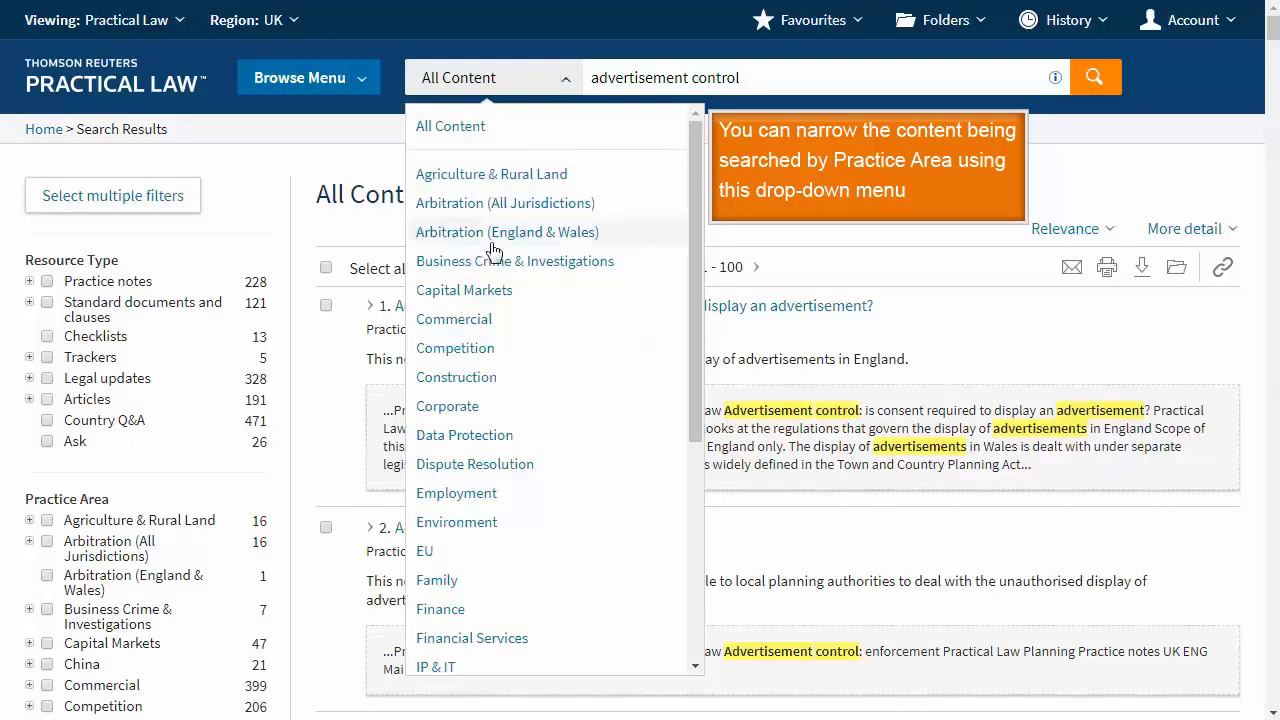
click(484, 319)
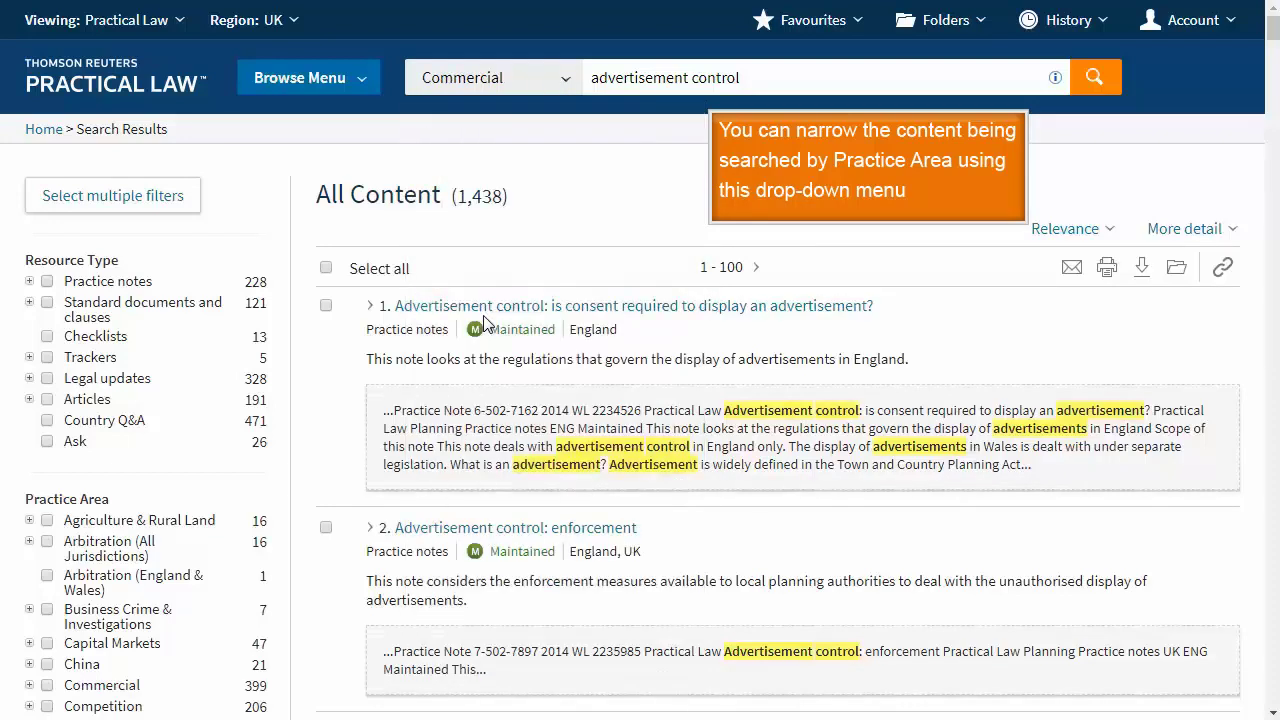
click(1100, 80)
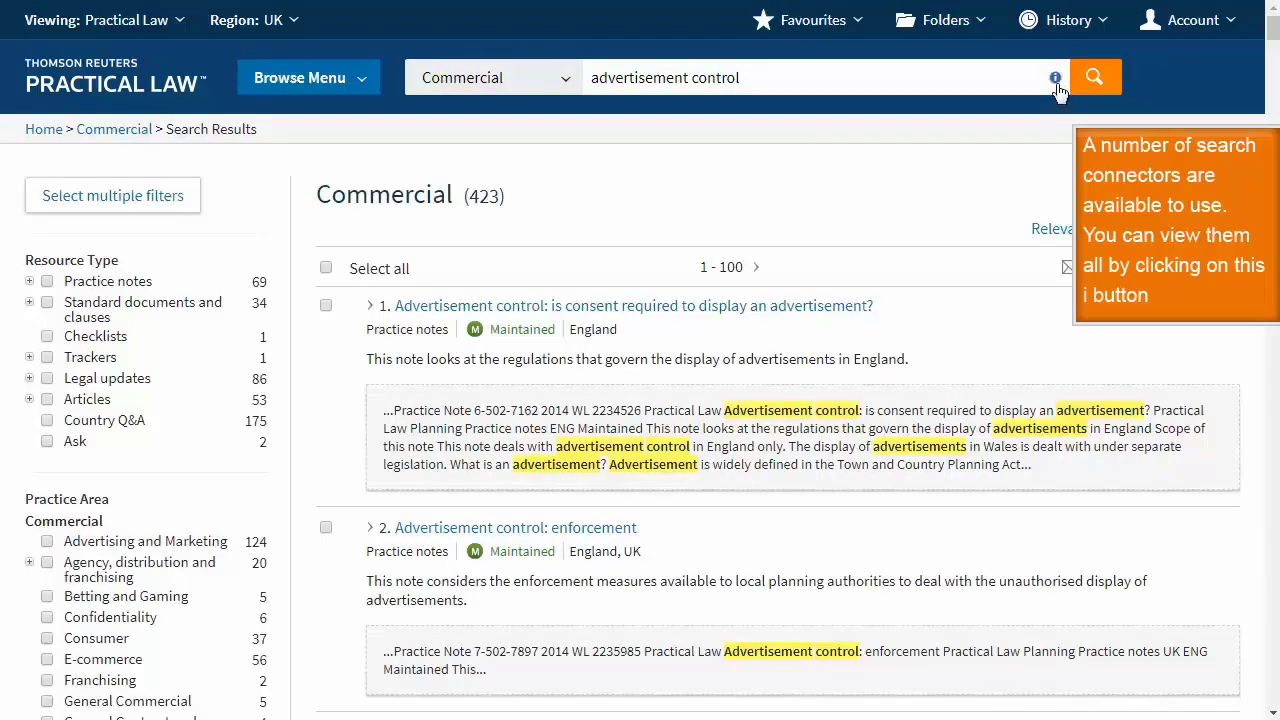
- Rerun it as the exact phrase "advertisement control" in quotation marks, giving 14 results
click(1057, 86)
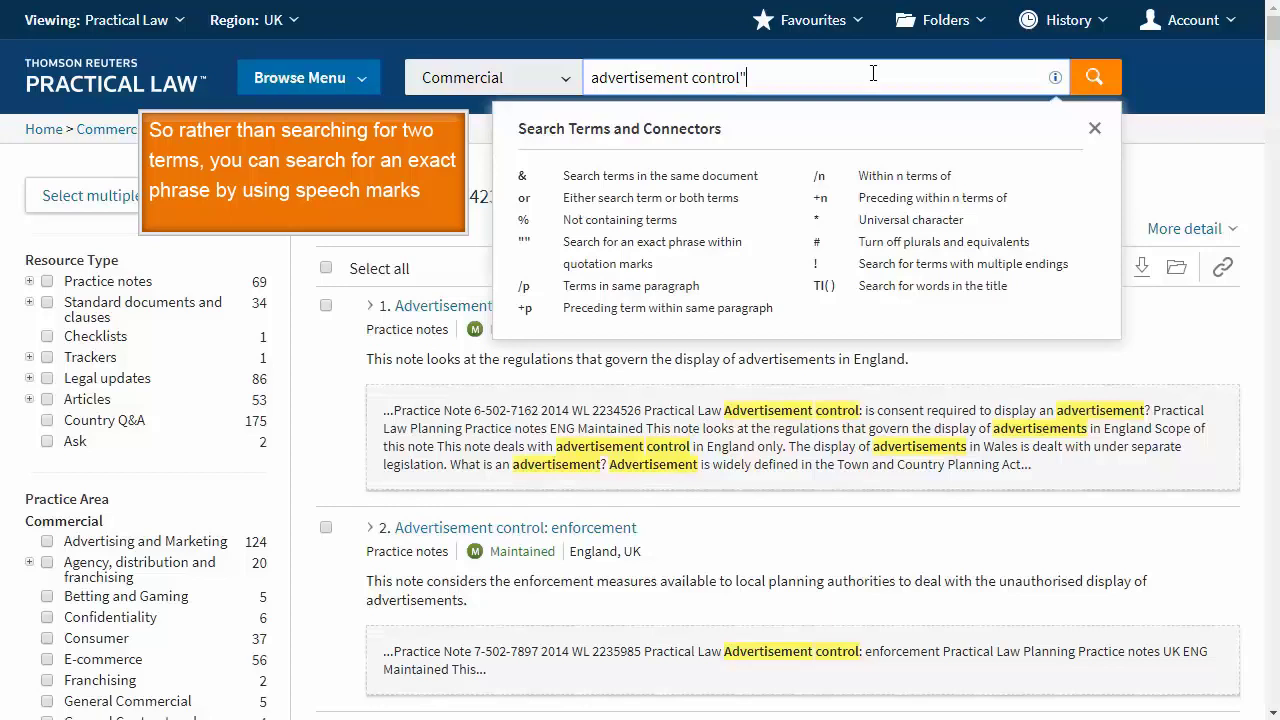
text(")
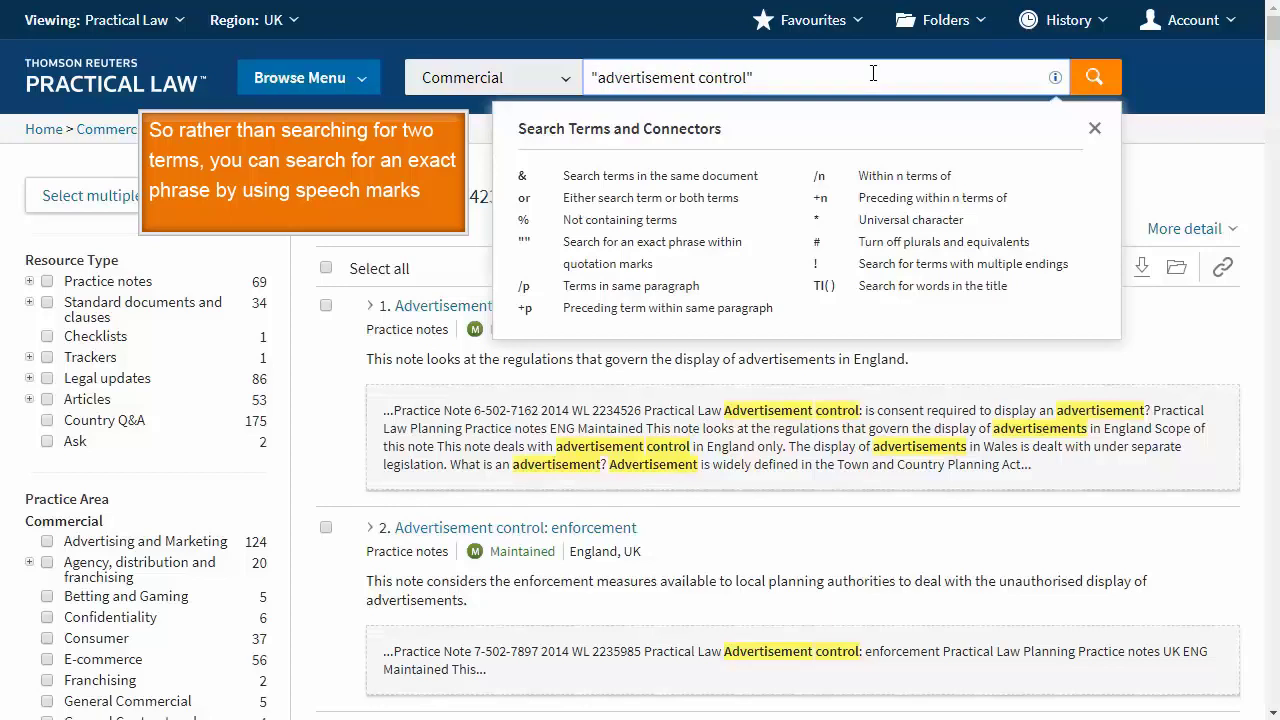
click(1098, 76)
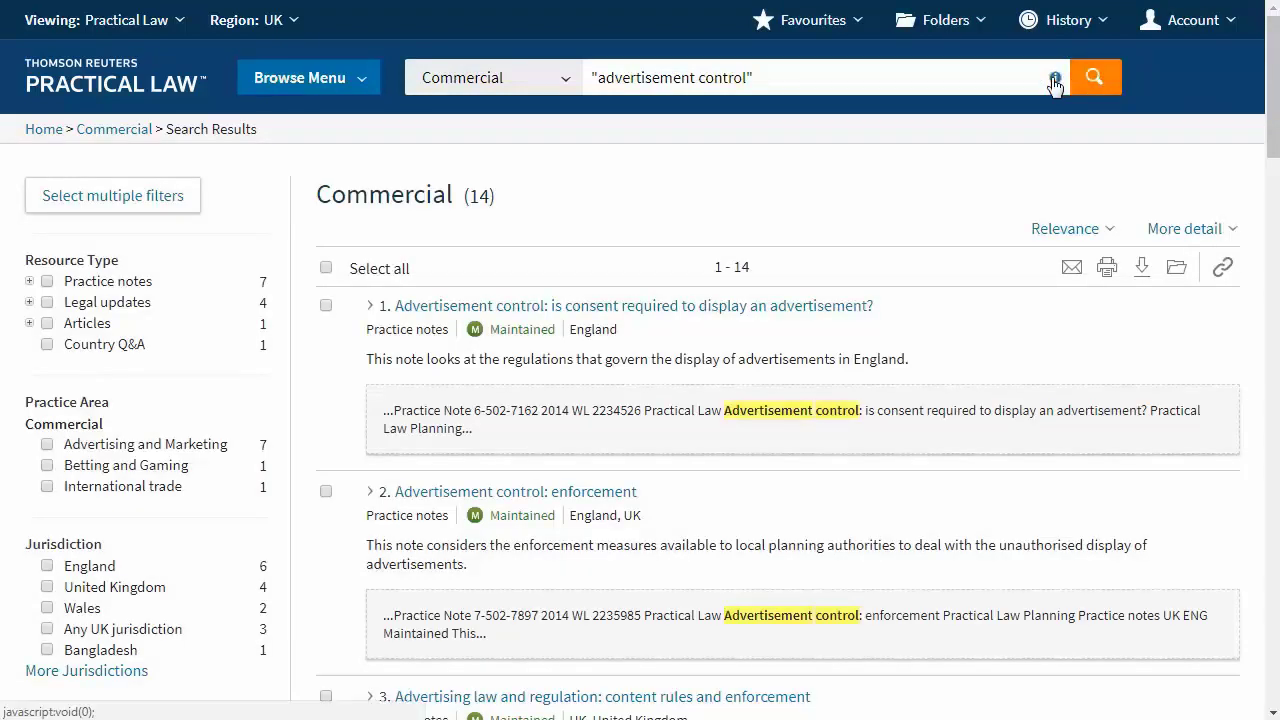
- Search ti("advertisement control") to match the phrase in document titles only, leaving 3 results
click(1055, 78)
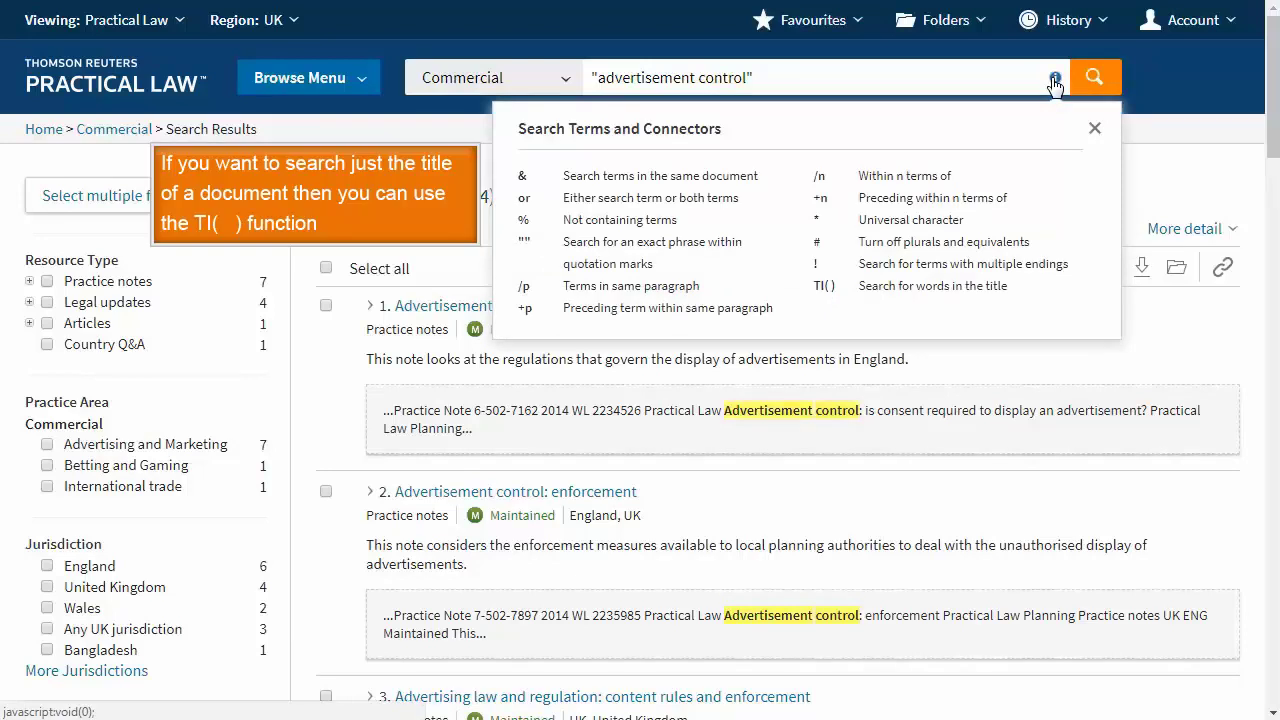
click(591, 78)
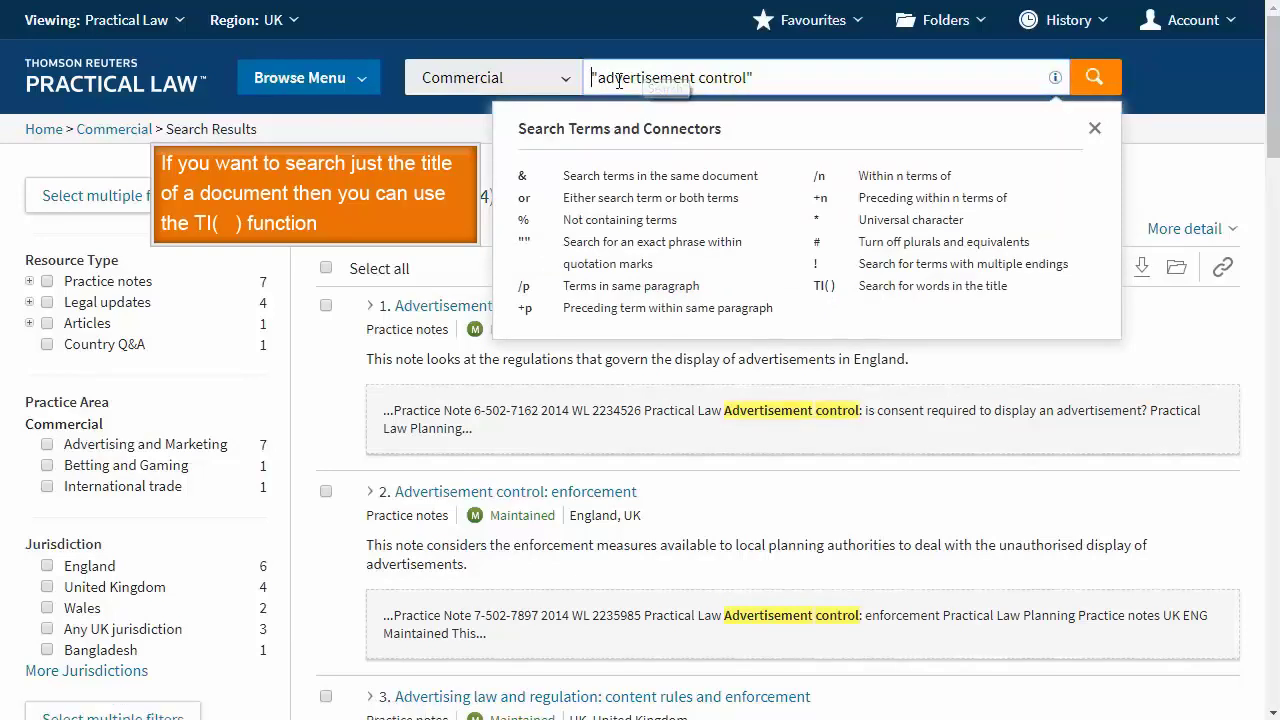
text(ti()
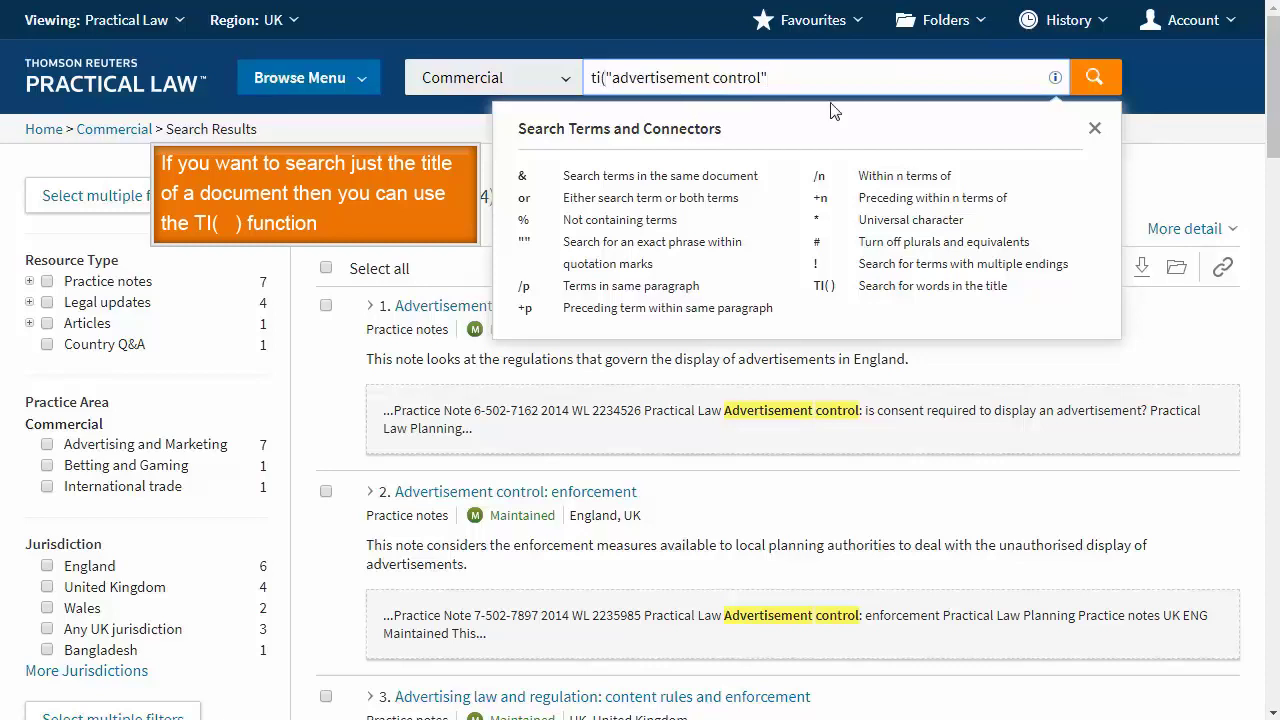
click(1100, 95)
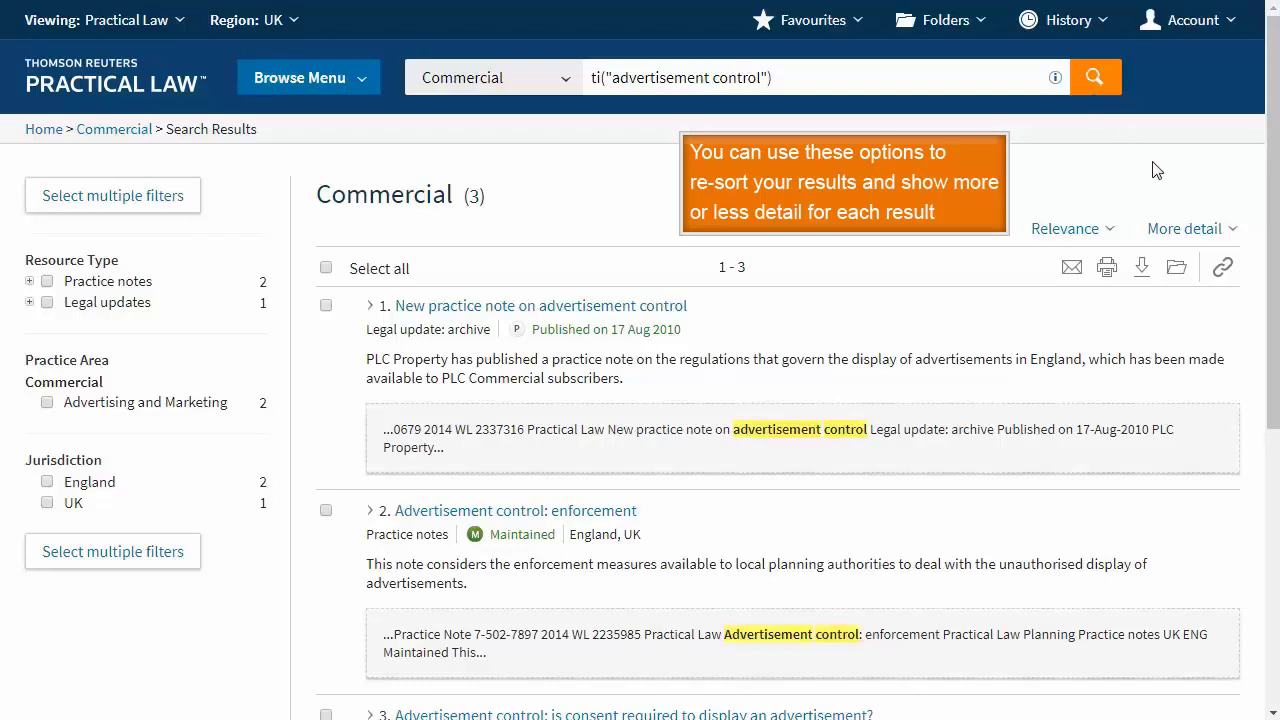
- Try Less and Most detail, settle on Less detail (titles only), and sort by Date
click(1183, 230)
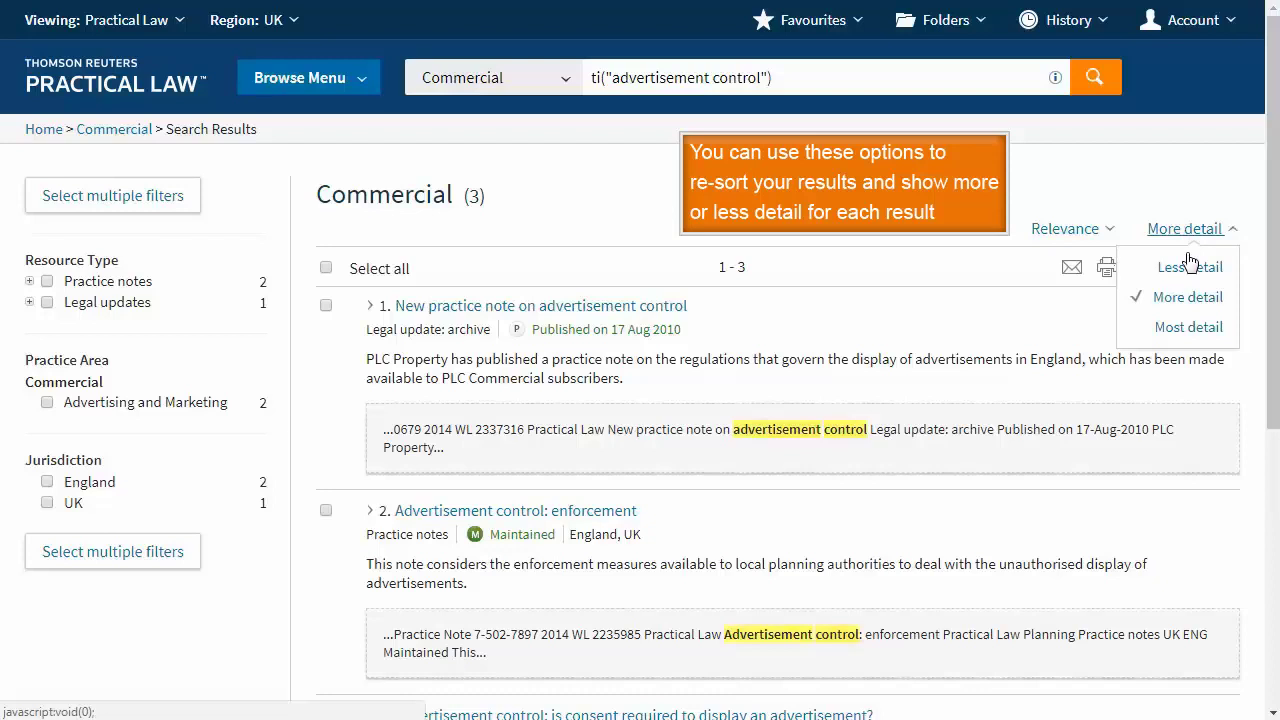
click(1186, 265)
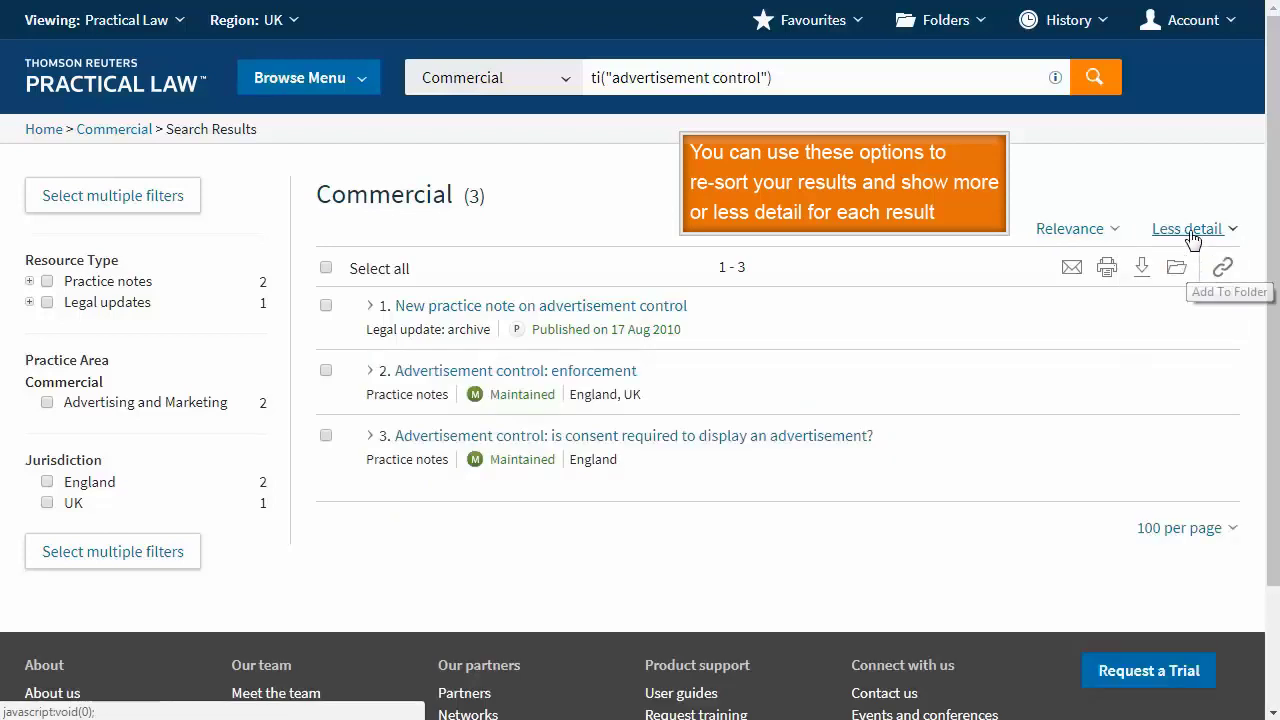
click(1190, 230)
click(1200, 328)
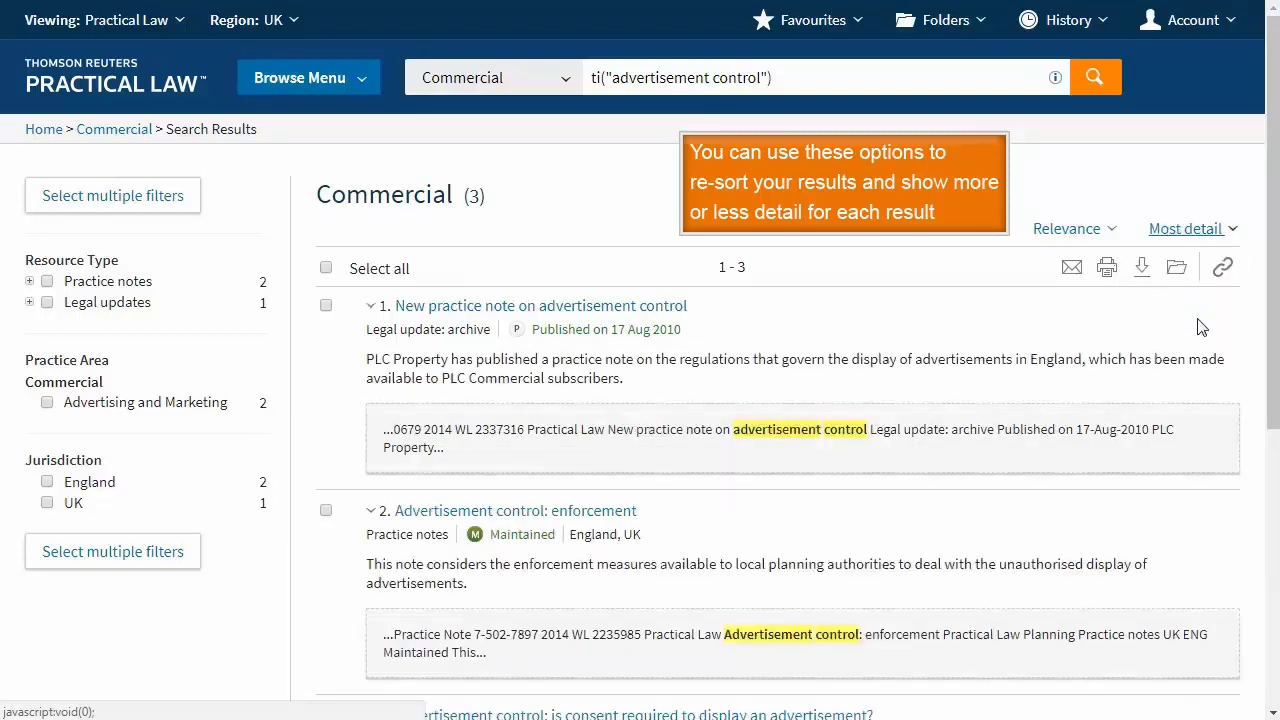
click(1192, 232)
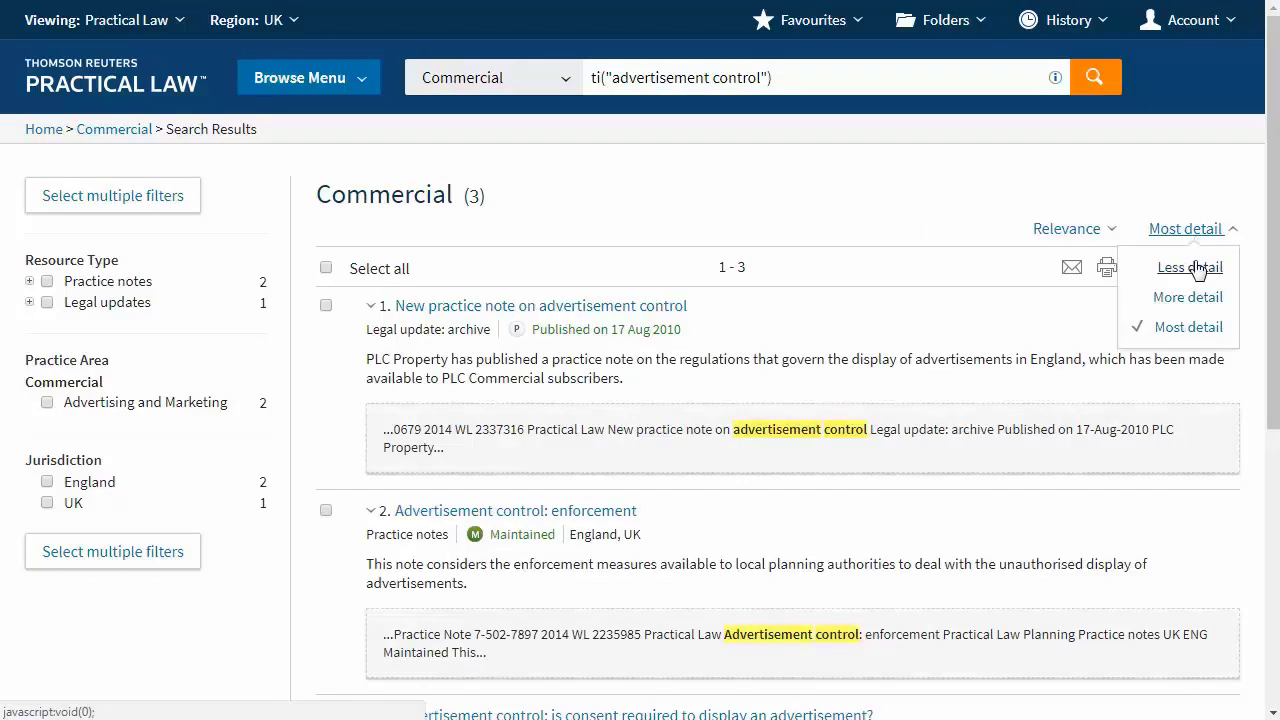
click(1196, 268)
click(1097, 236)
click(1090, 298)
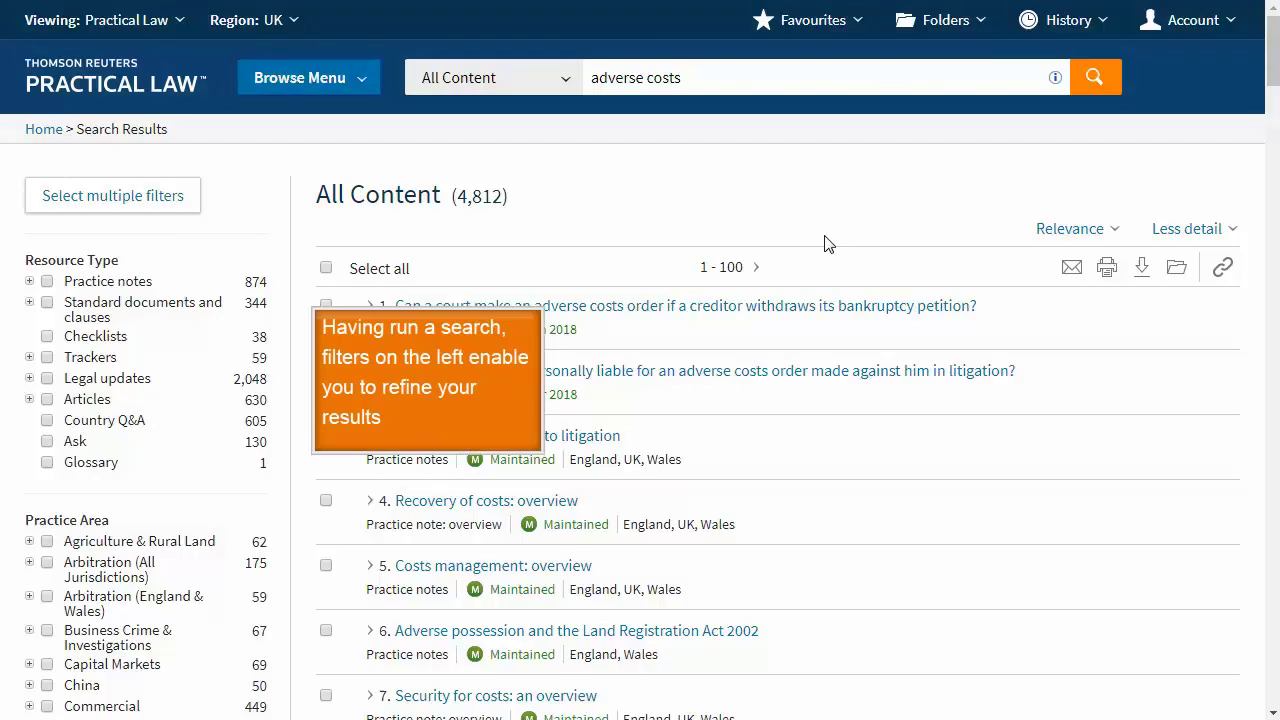
- Expand the resource type categories and filter results to Business Crime & Investigations
click(29, 282)
click(30, 344)
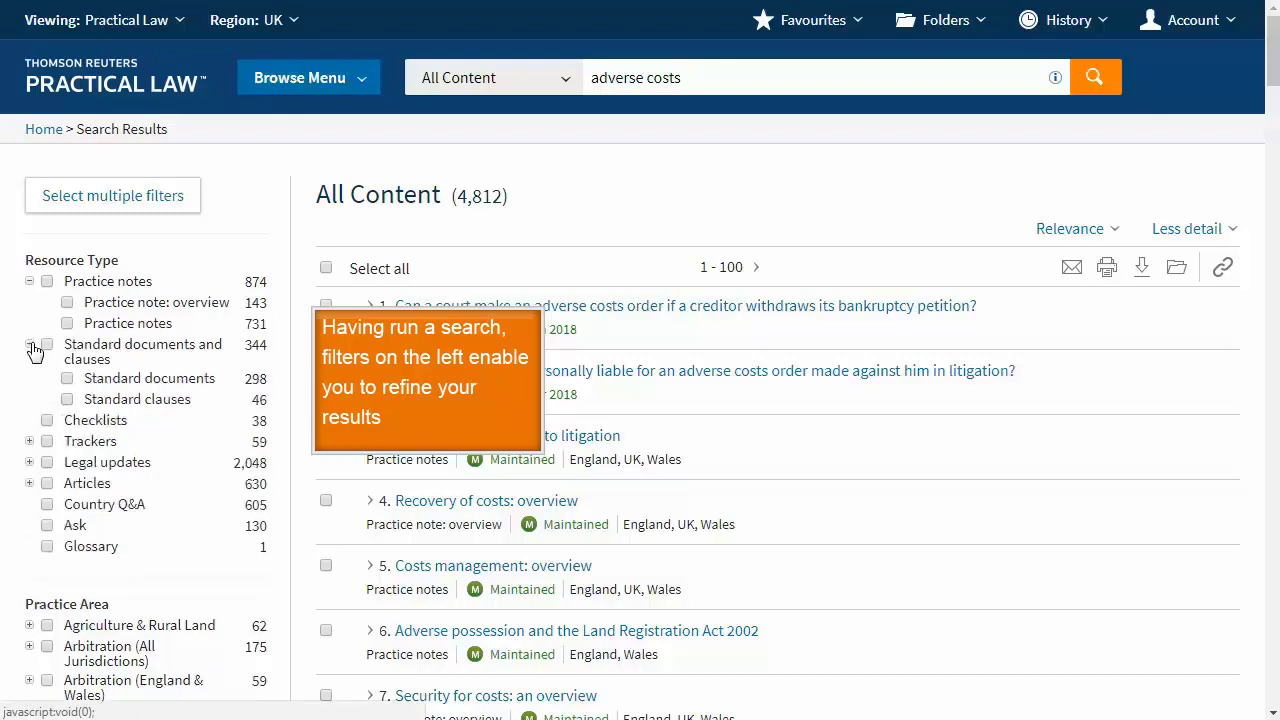
click(29, 441)
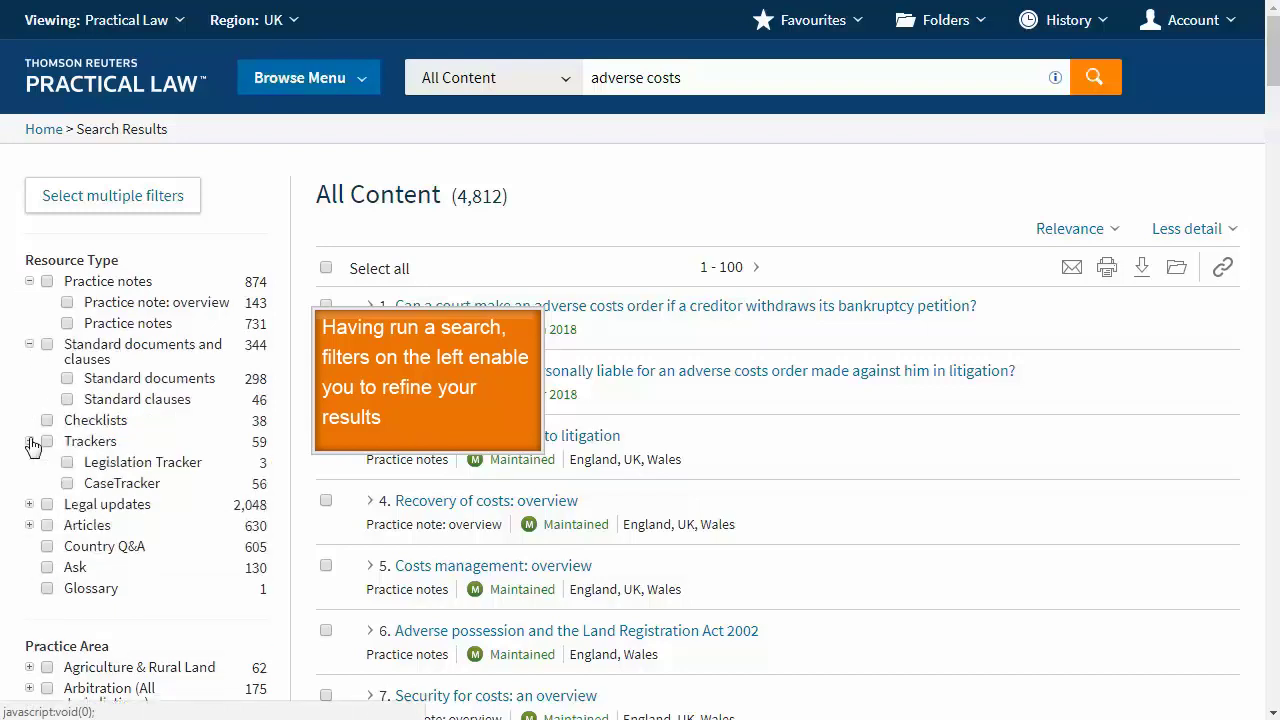
click(29, 525)
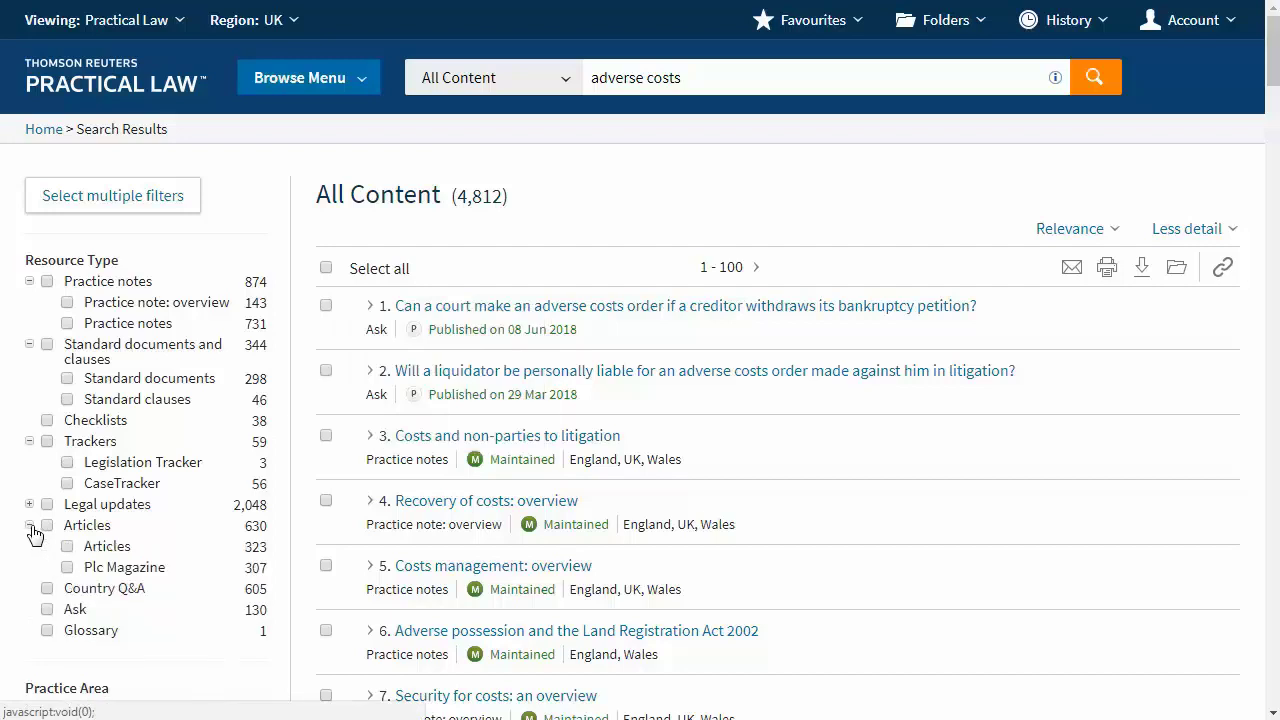
scroll(33, 535, down, 4)
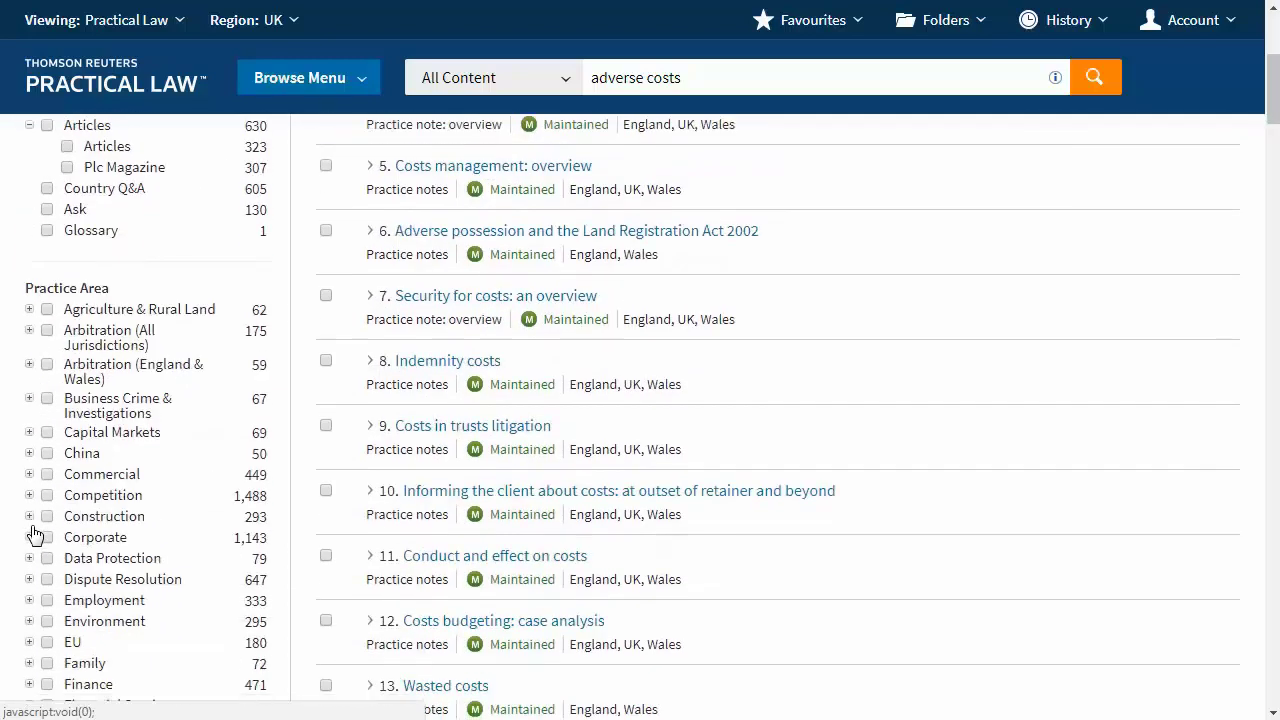
click(30, 399)
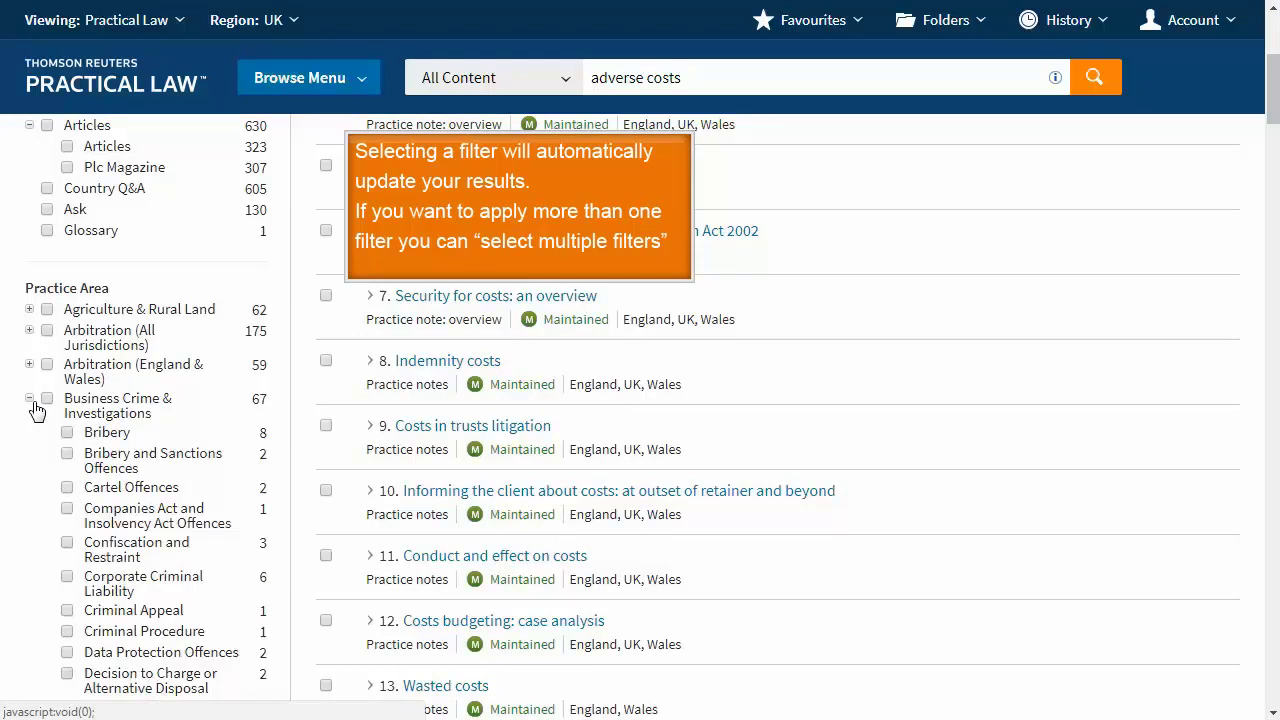
click(47, 399)
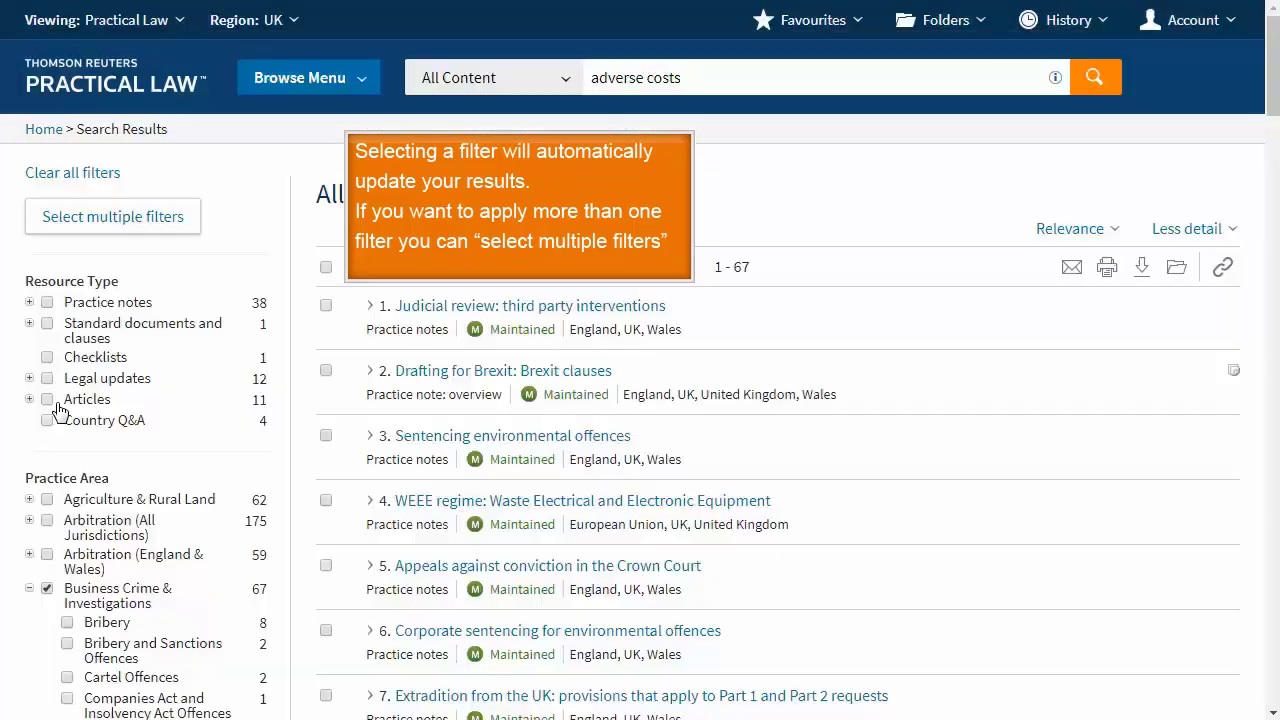
- Switch to multiple-filter selection and add a Practice notes sub-type and Data Protection
click(155, 226)
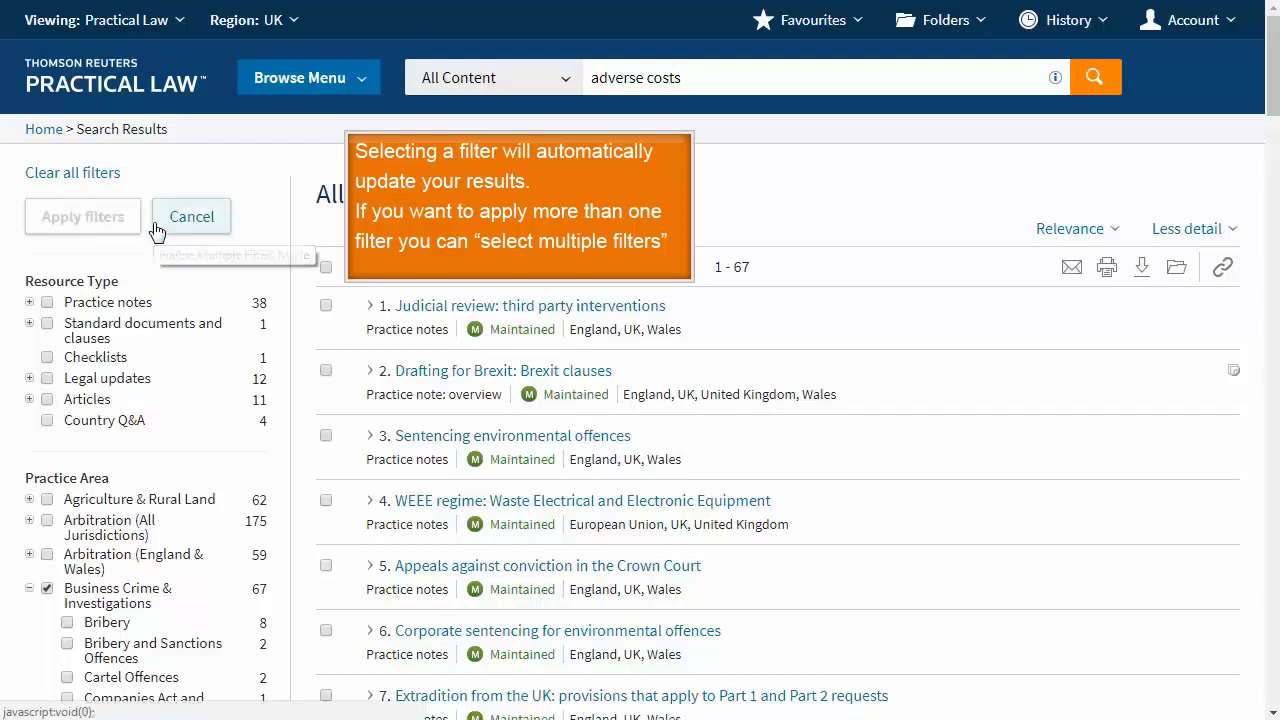
click(29, 303)
click(67, 344)
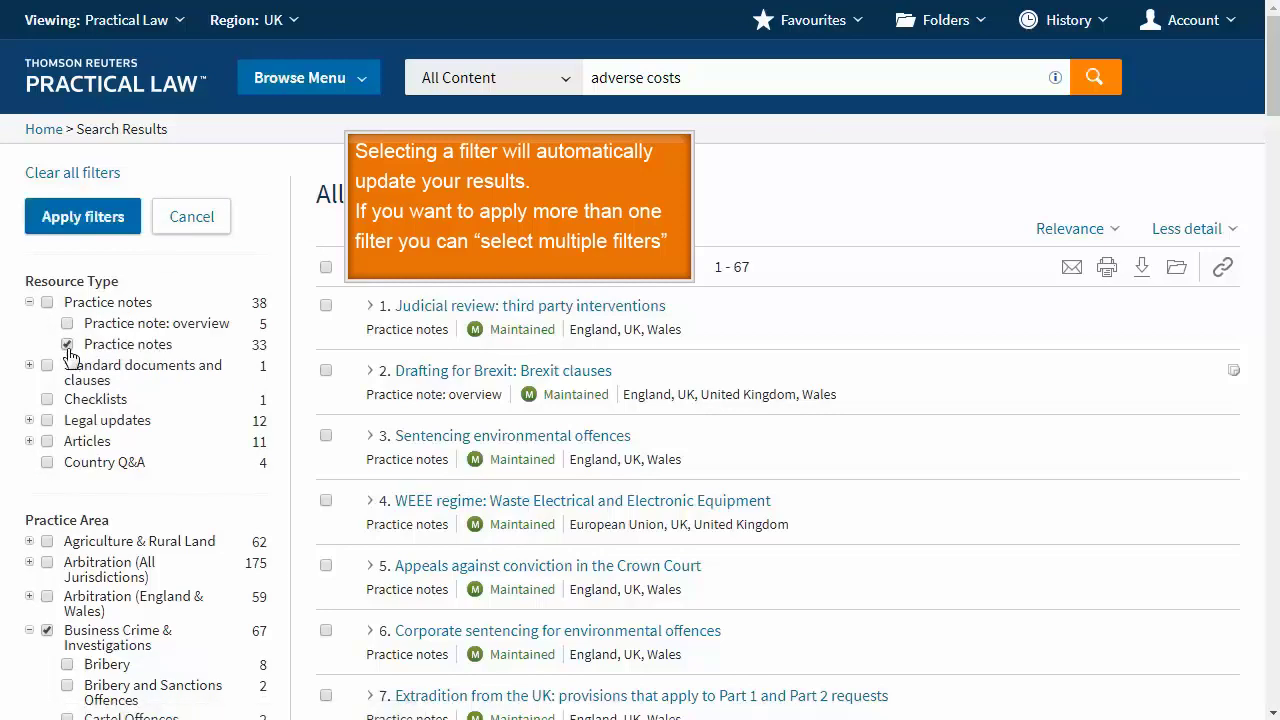
scroll(85, 453, down, 2)
scroll(85, 453, down, 7)
scroll(88, 453, down, 3)
click(47, 354)
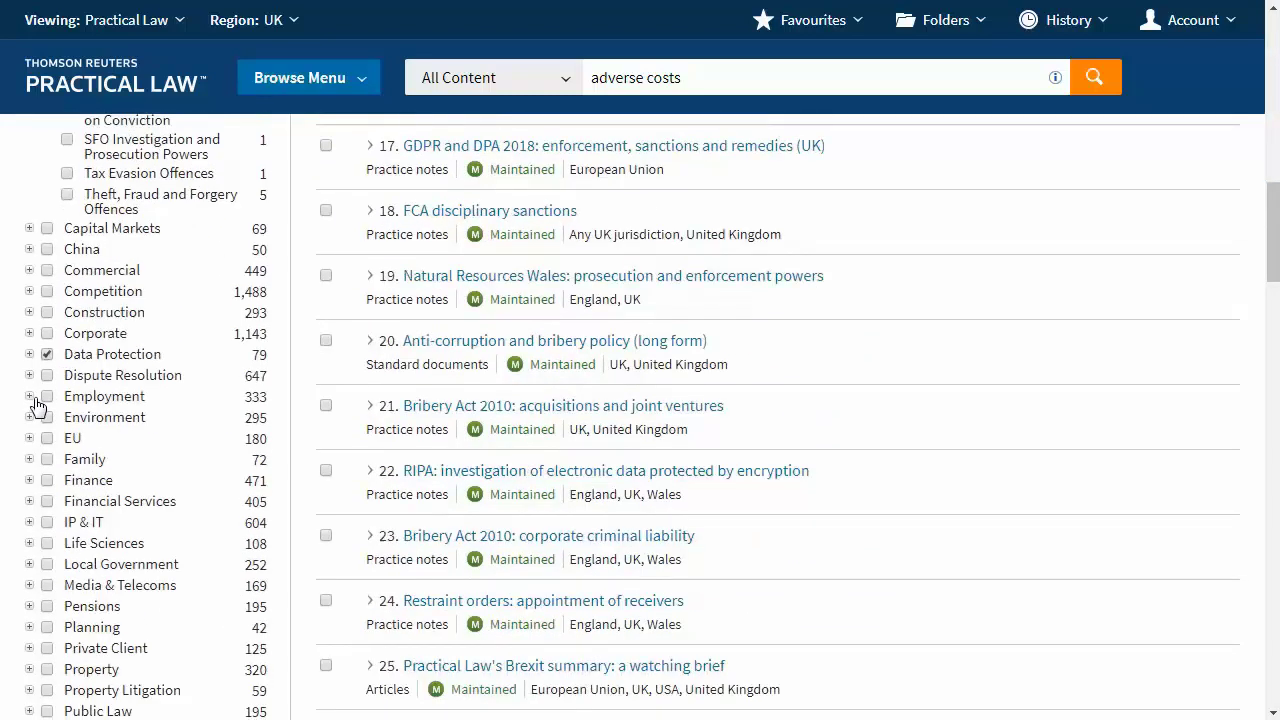
- Expand Employment, apply the chosen filters, then clear all filters back to 4,812 results
click(30, 397)
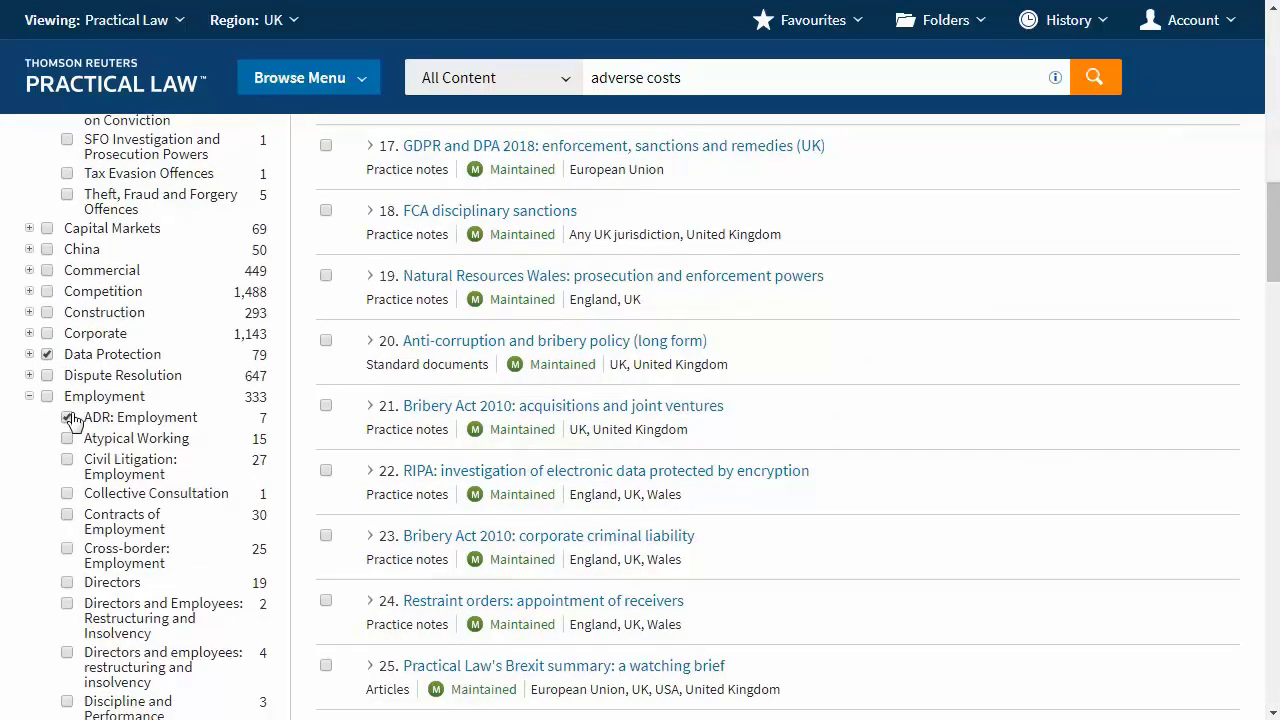
scroll(157, 385, up, 10)
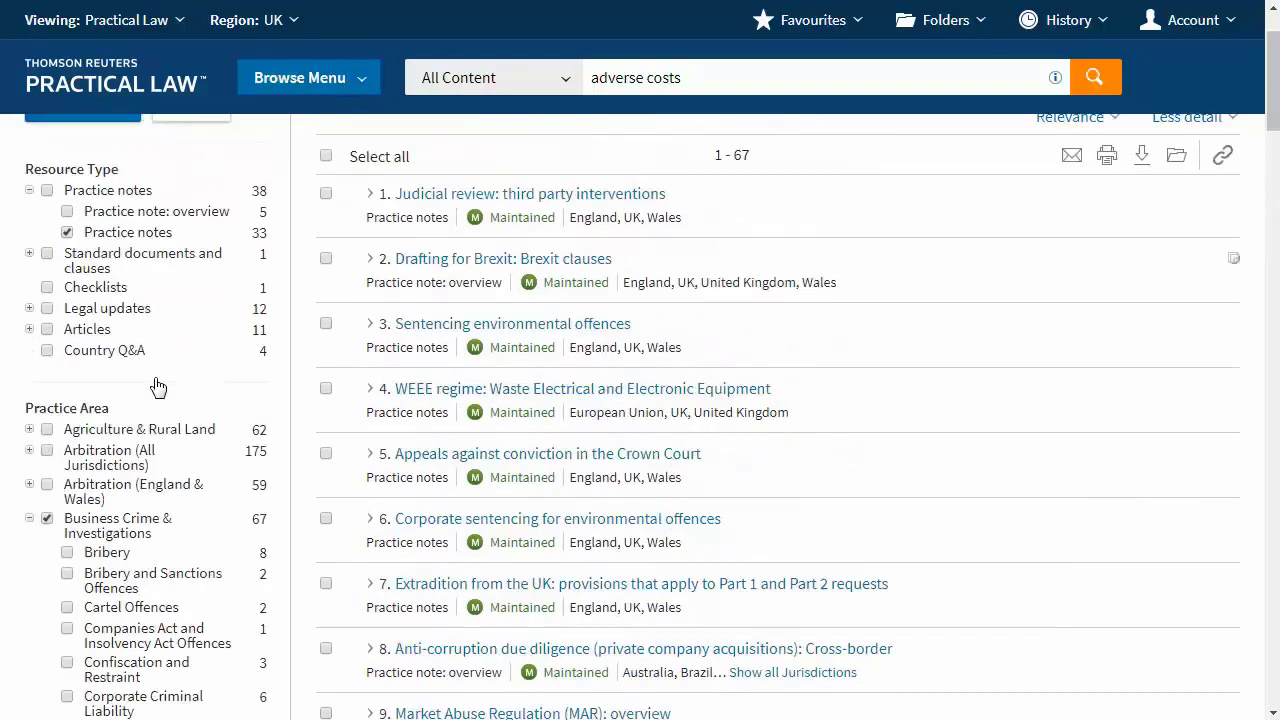
scroll(157, 385, up, 2)
click(112, 228)
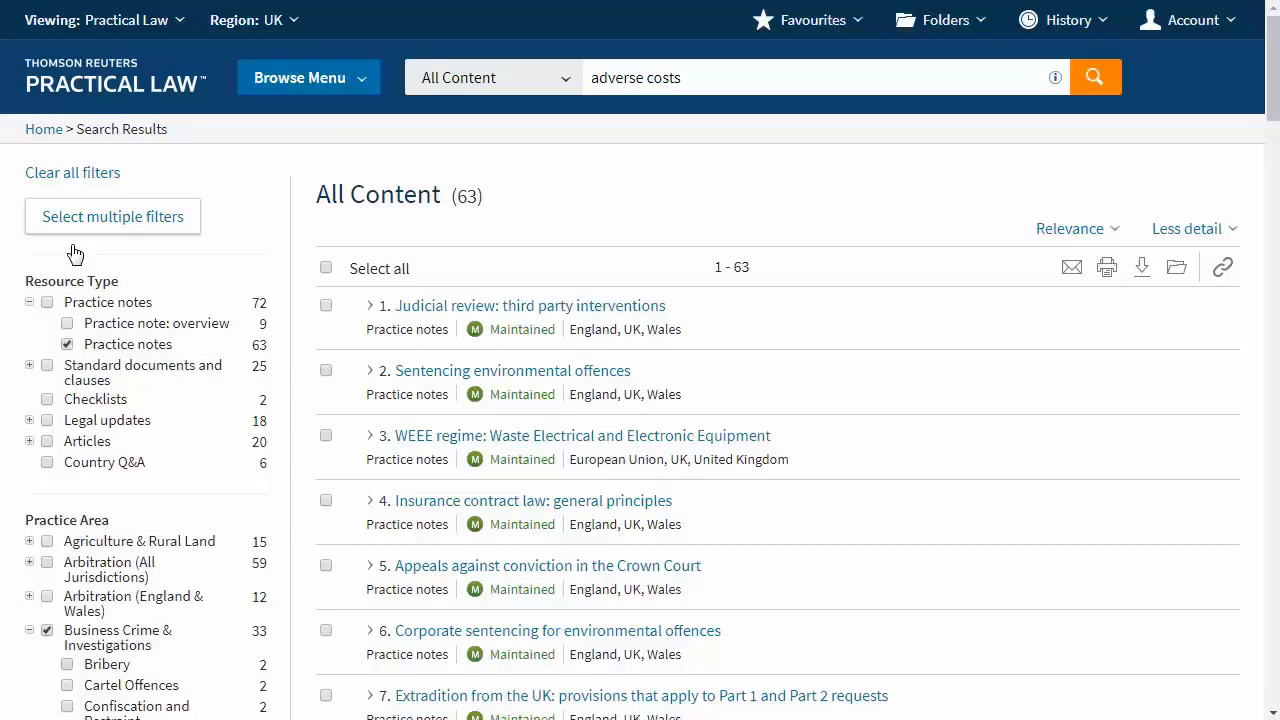
click(74, 185)
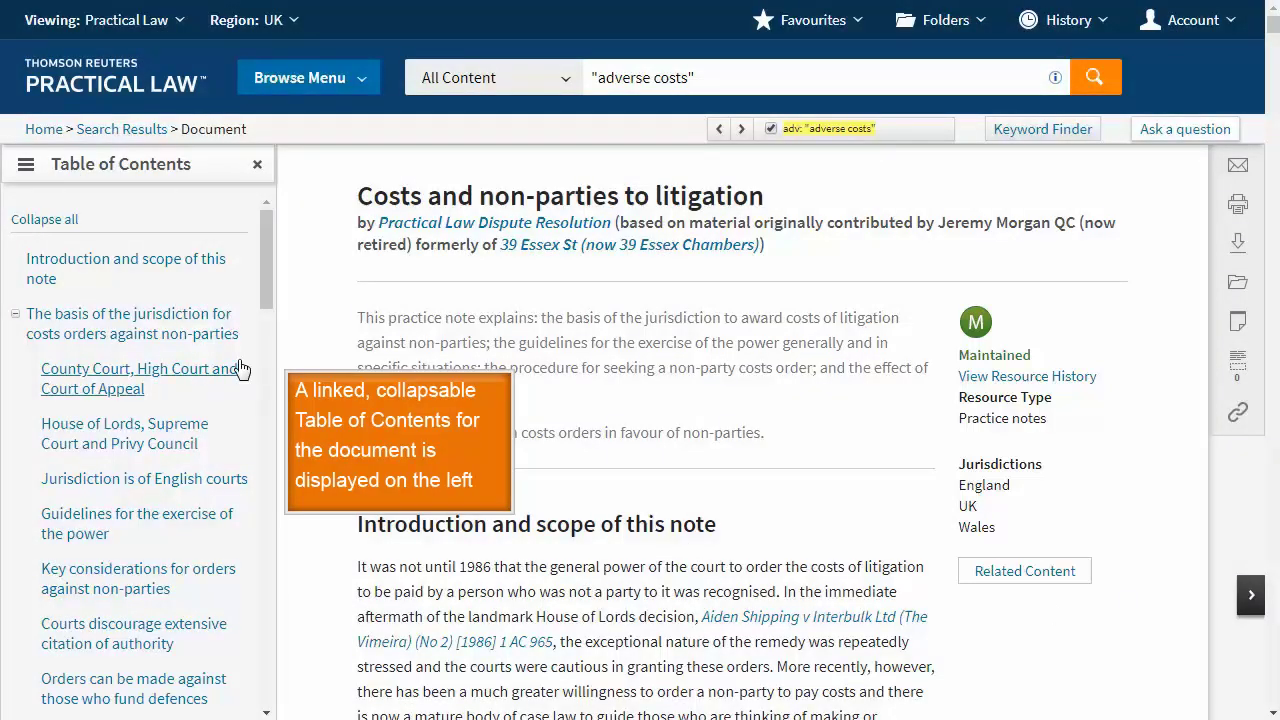
- Use the table of contents to reach basis of jurisdiction and When to make application sections
click(189, 335)
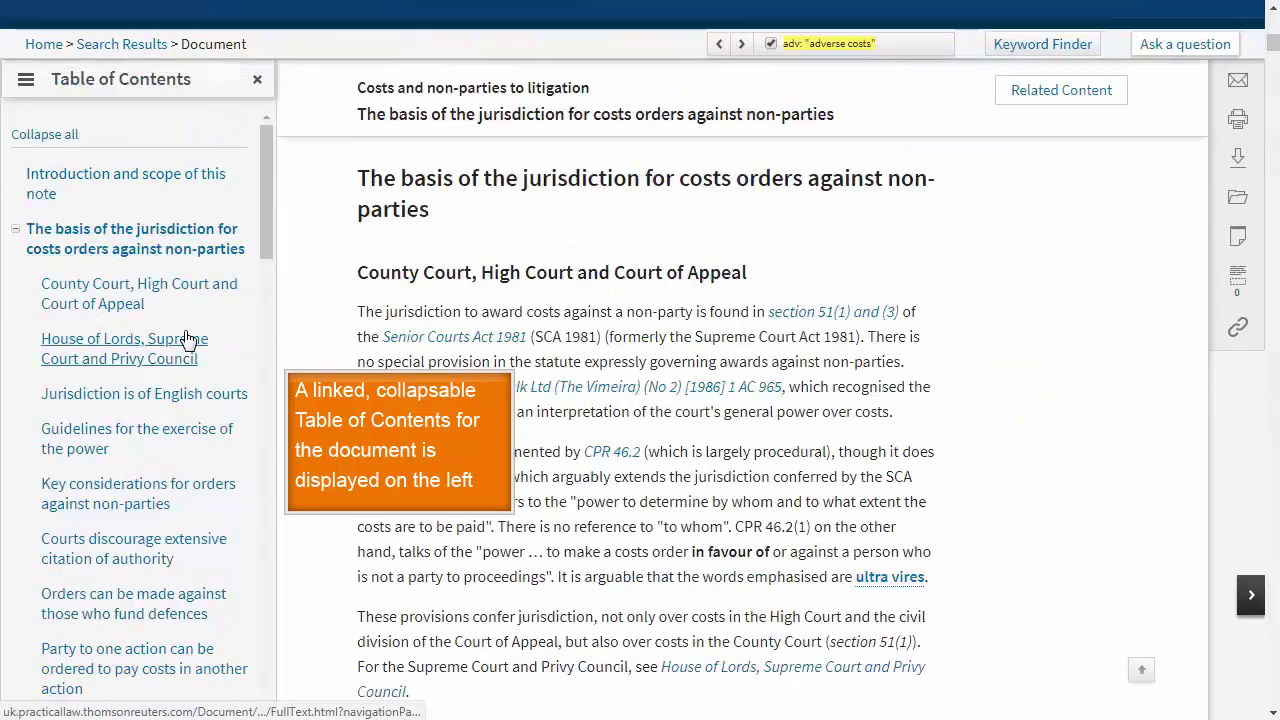
click(50, 137)
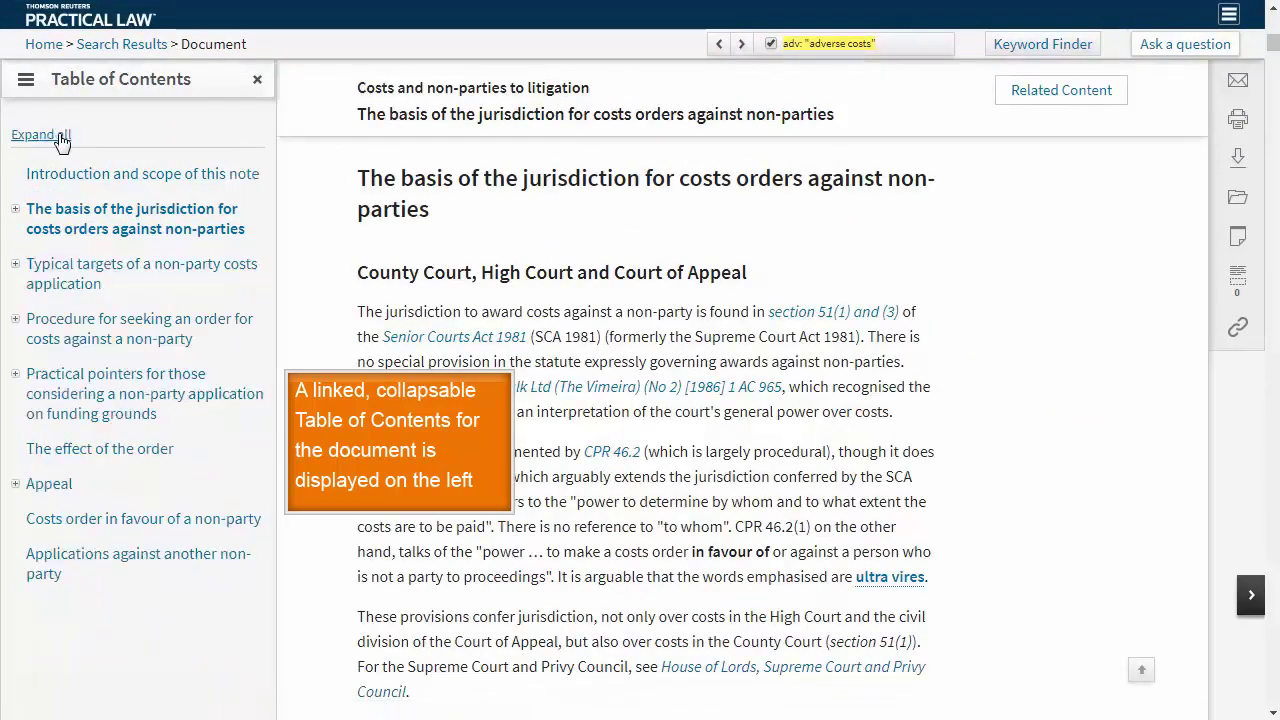
click(17, 320)
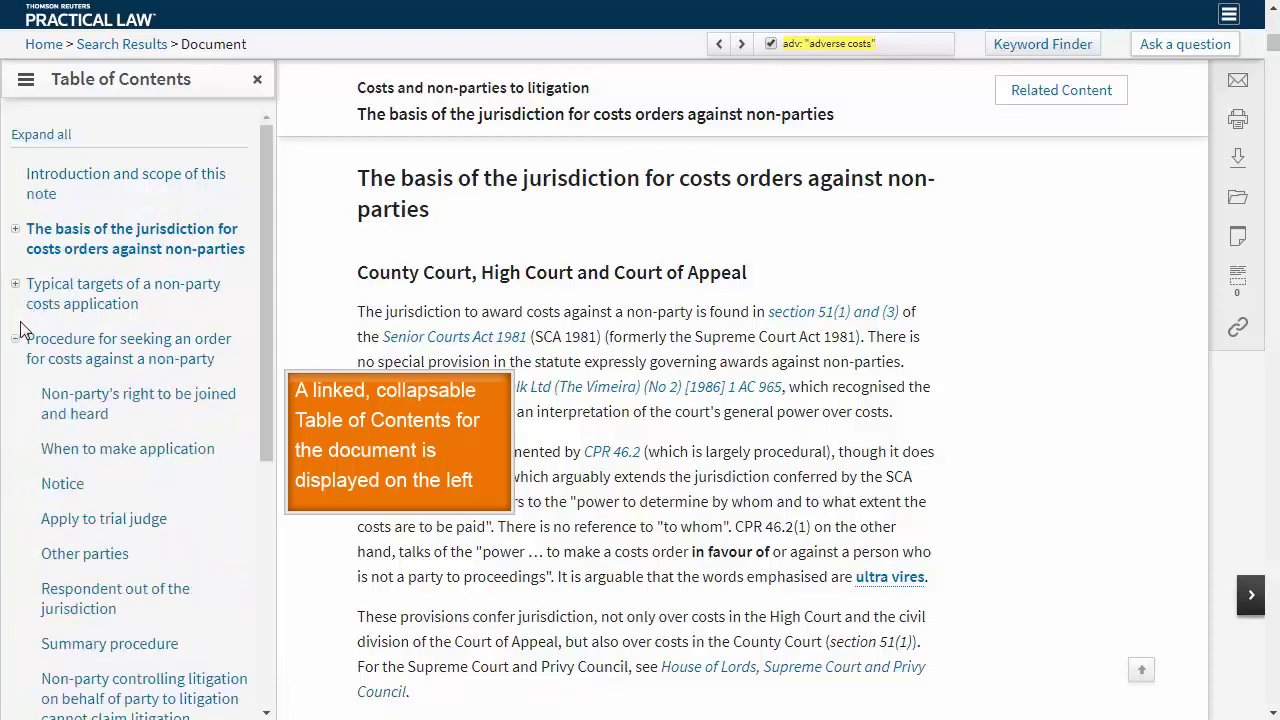
click(90, 452)
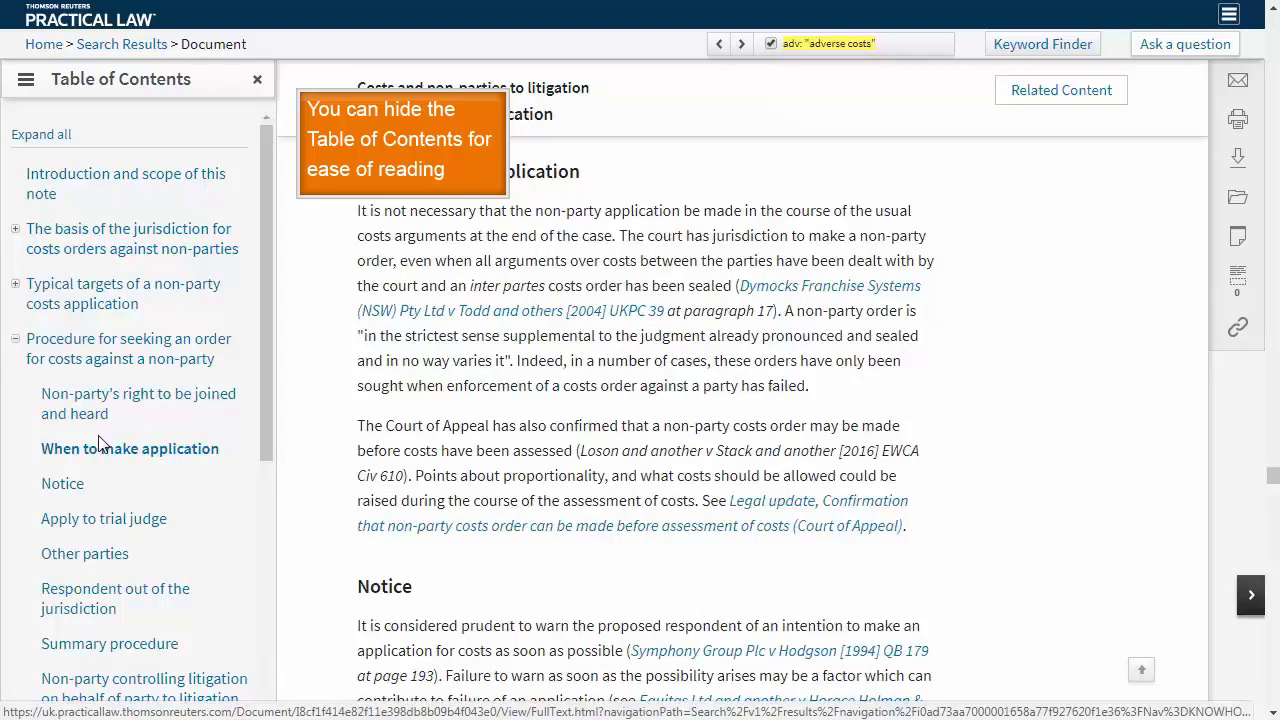
- Hide and restore the table of contents, expand all sections, and return to the top
click(259, 82)
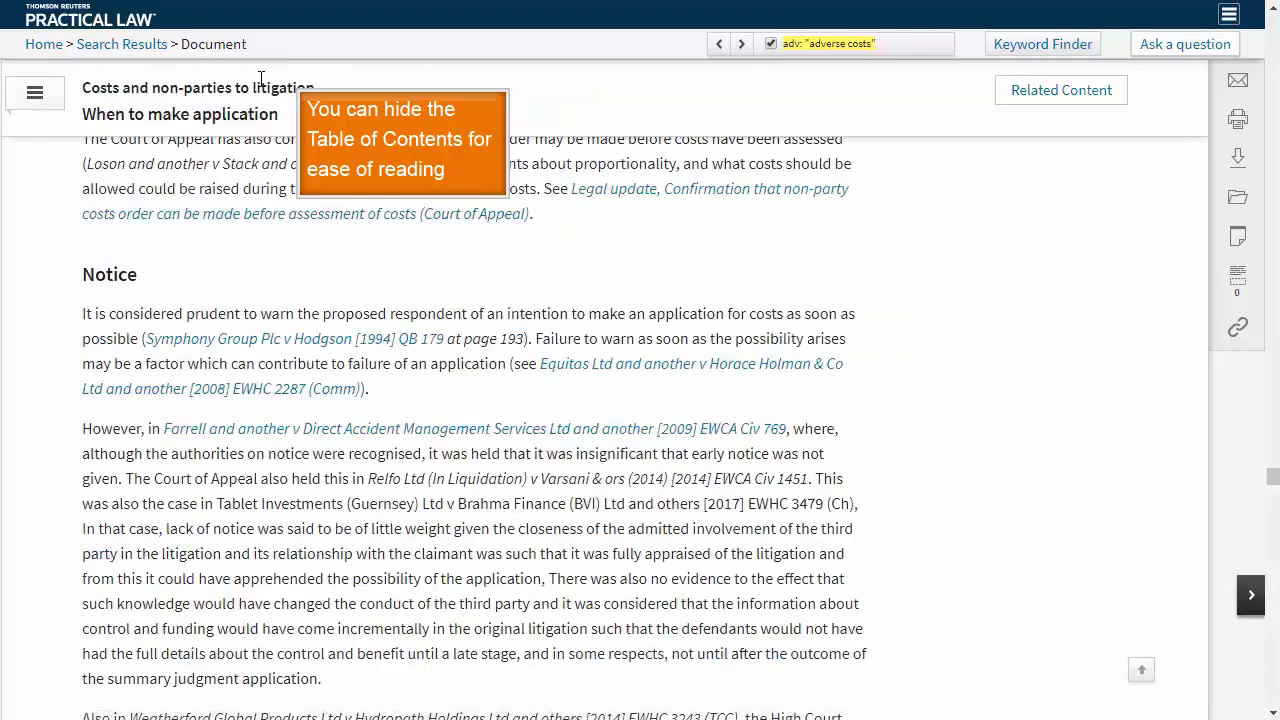
click(42, 98)
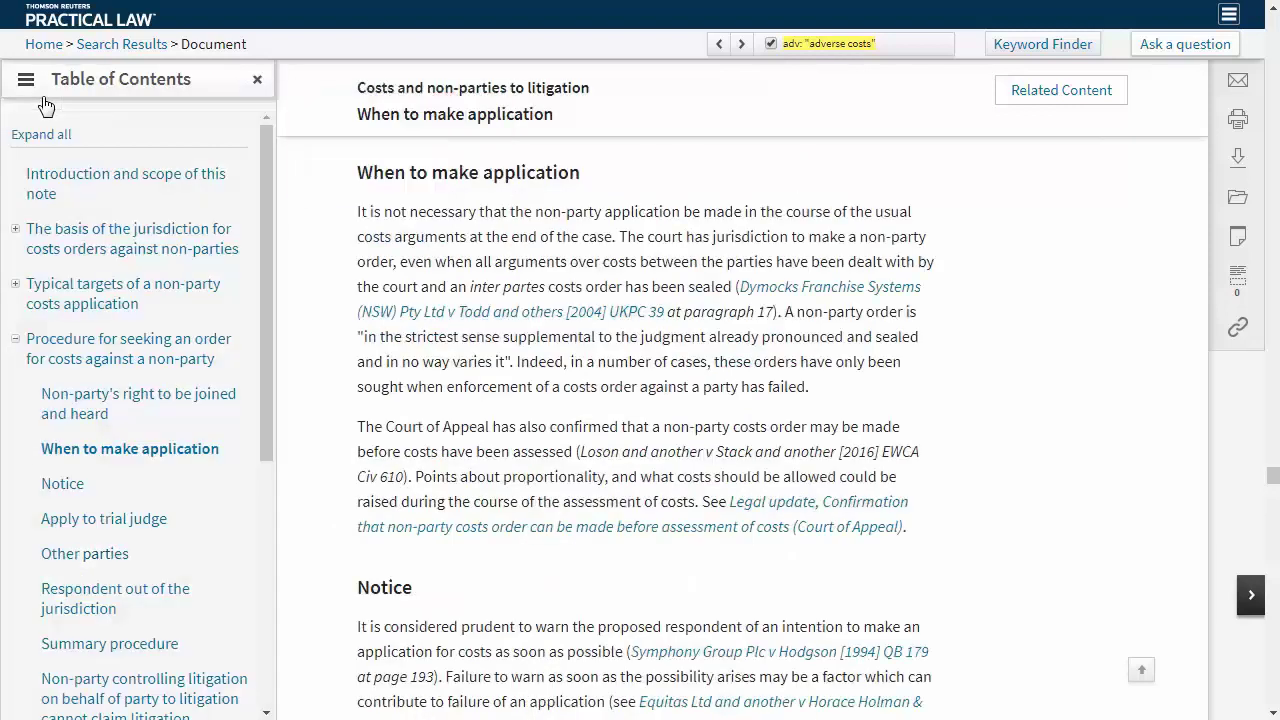
click(44, 136)
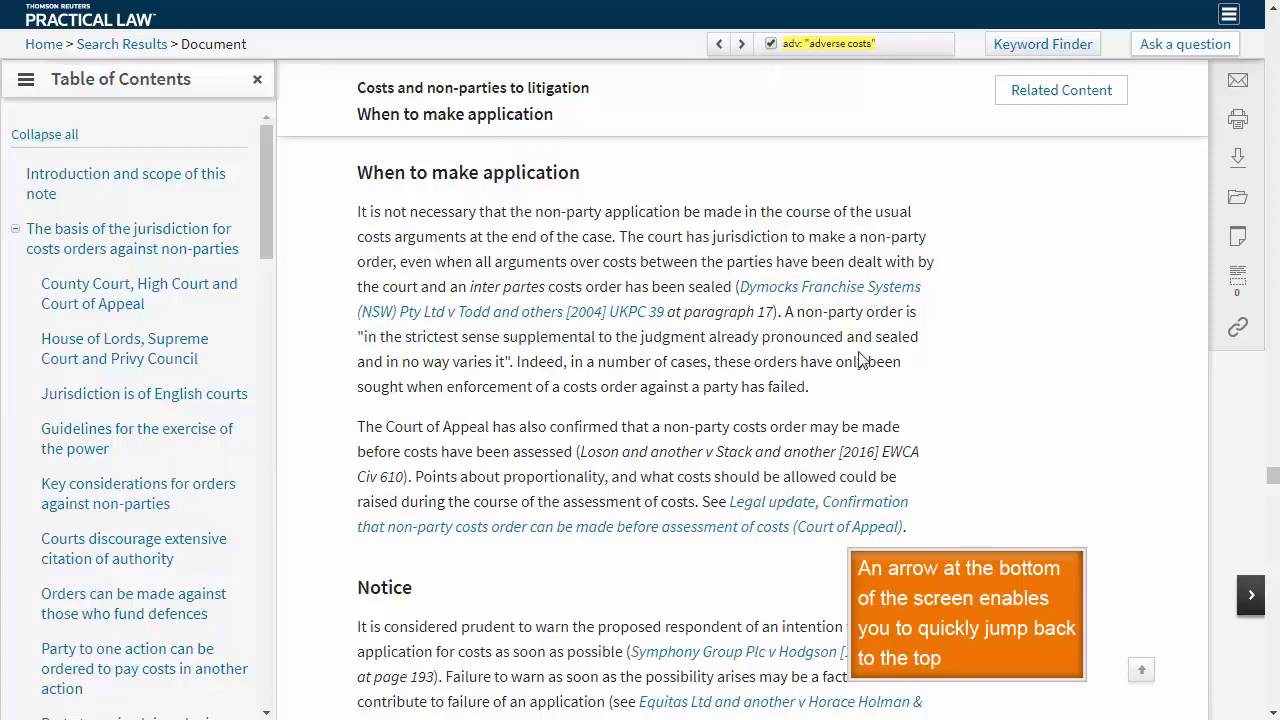
click(1142, 671)
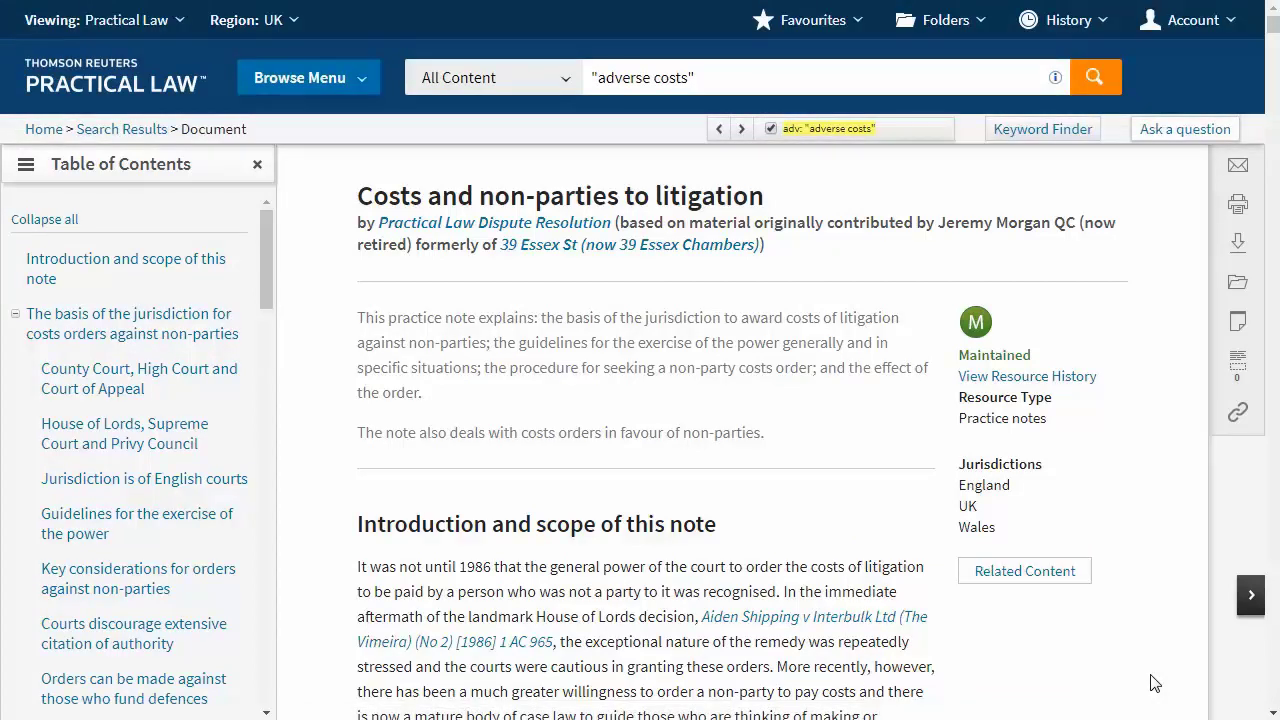
- Visit Related Content, return to top, jump to the next search-term hit, and toggle highlighting off and on
click(1040, 578)
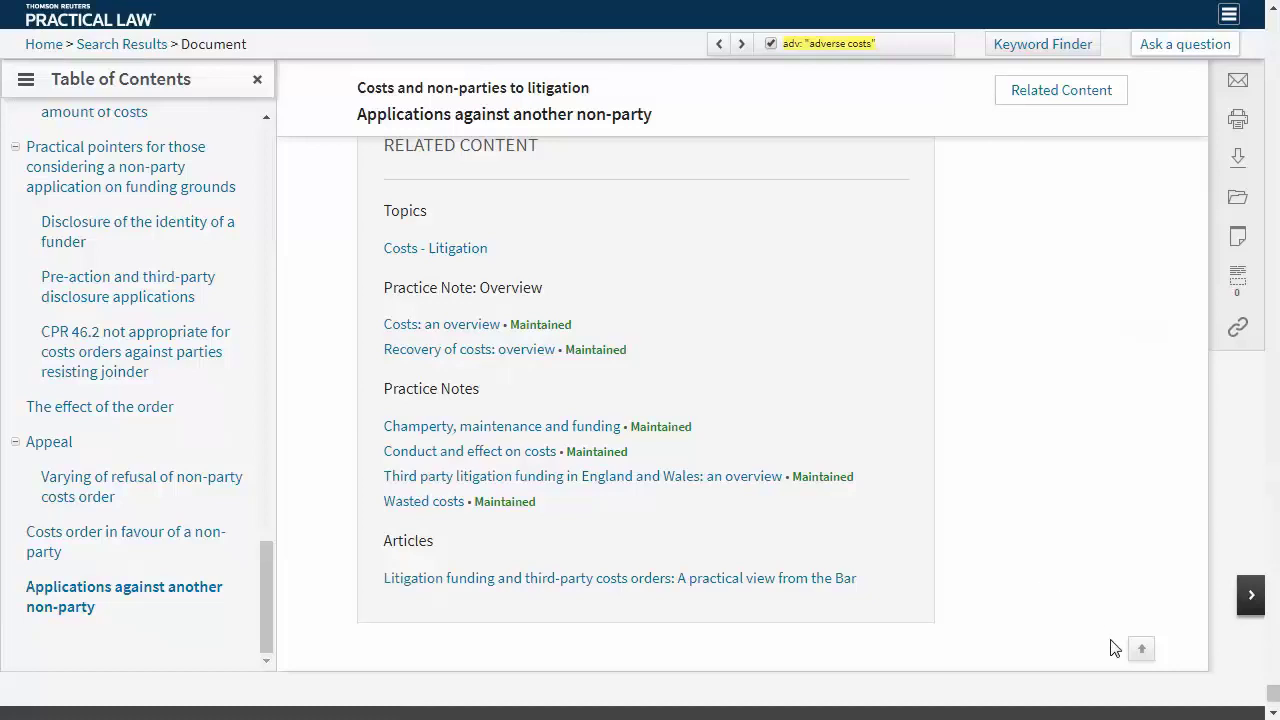
click(1140, 651)
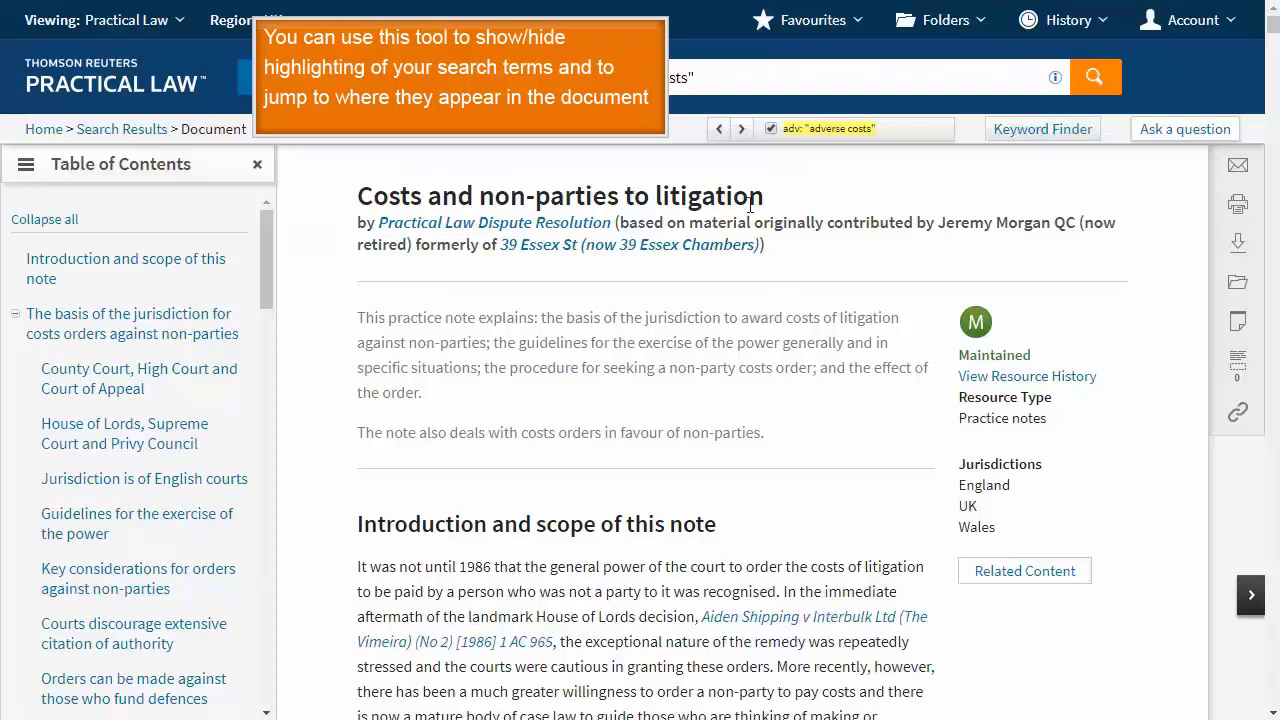
click(742, 130)
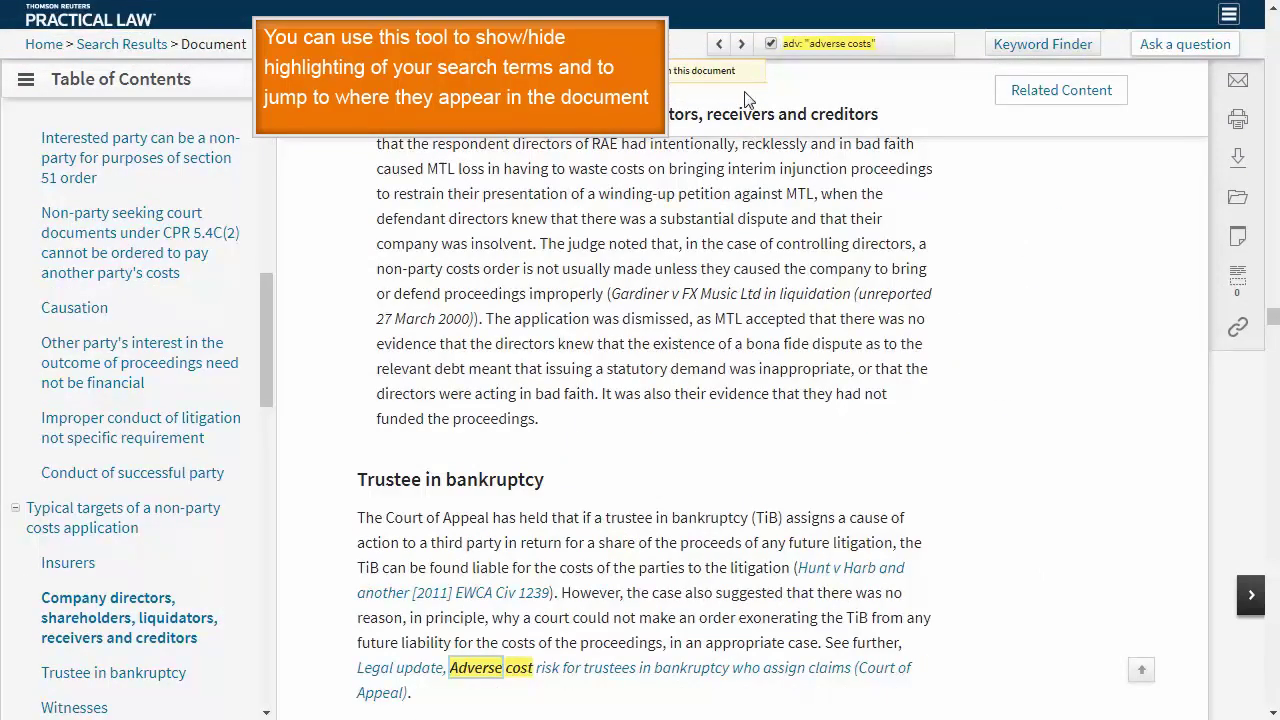
click(771, 45)
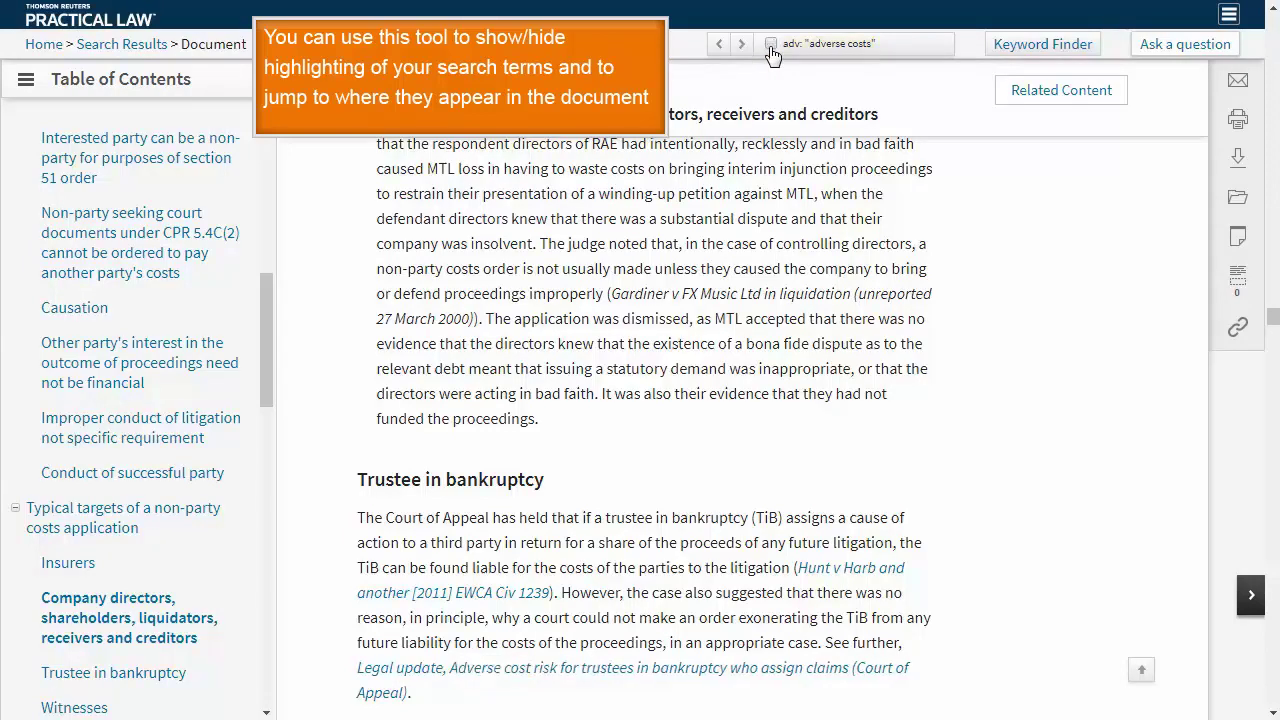
click(771, 45)
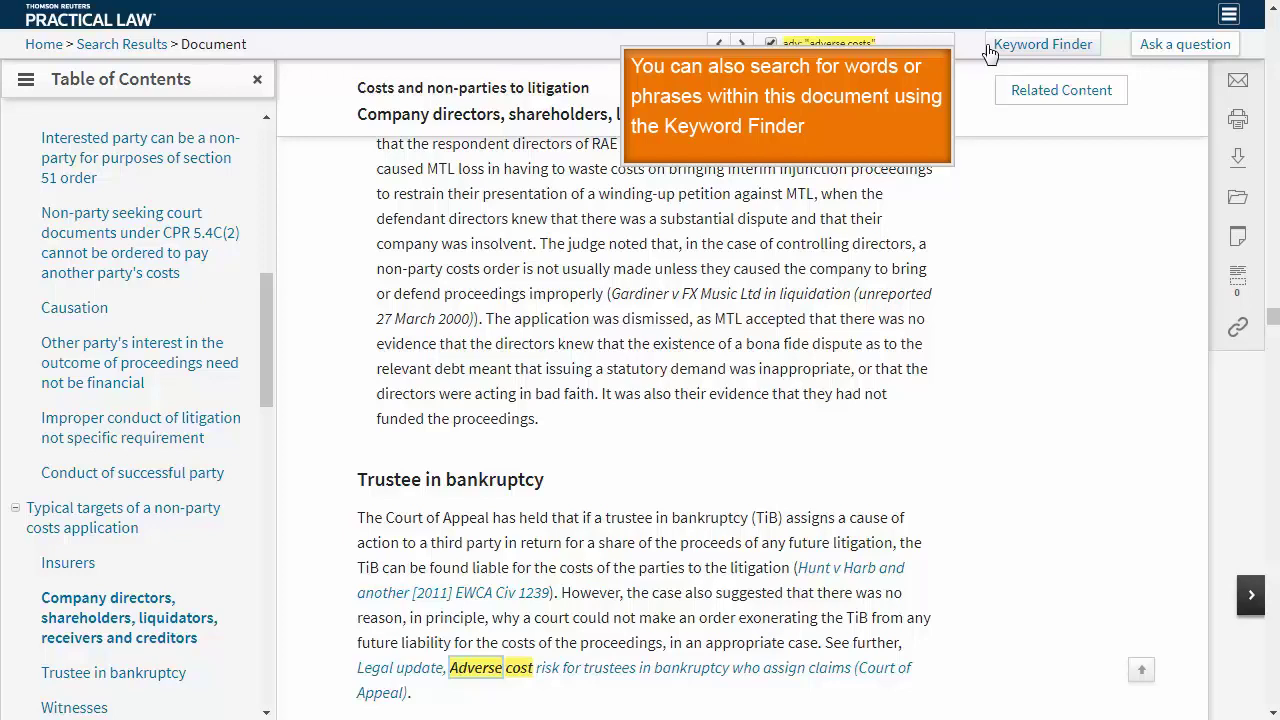
- Find 'causation' in the note with Keyword Finder (14 matches) and jump to the fifth match
click(1017, 53)
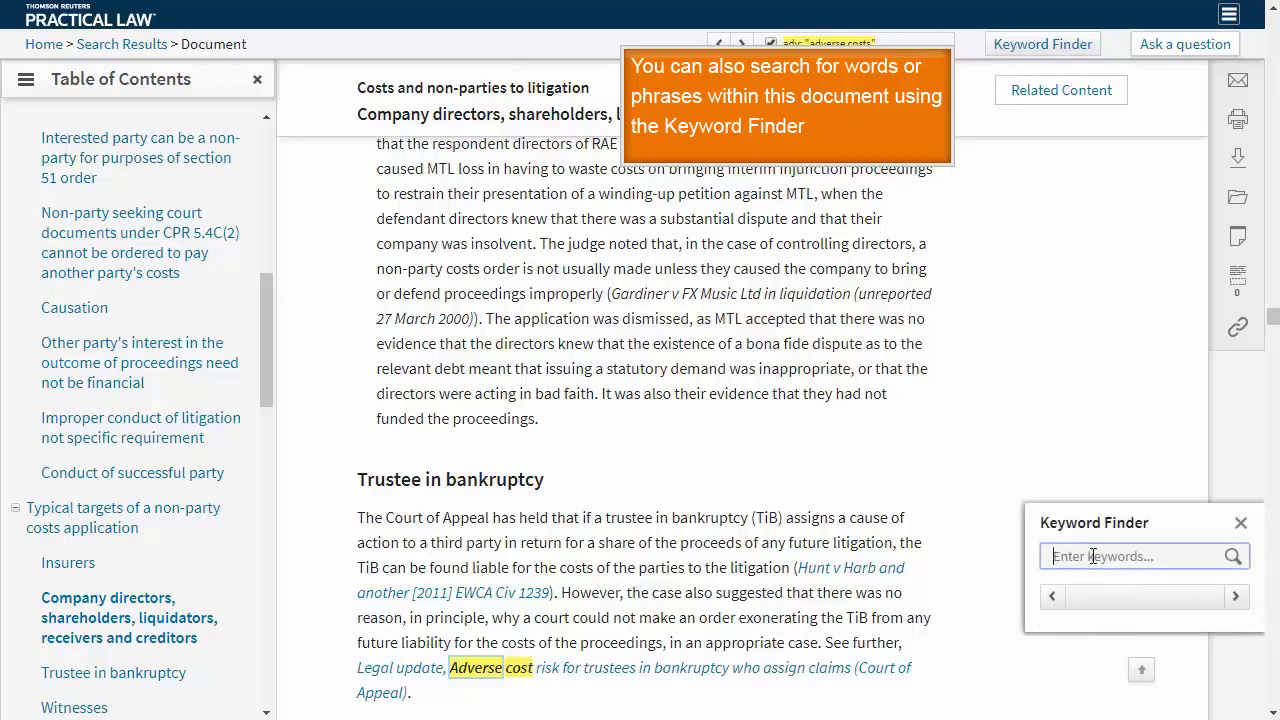
text(causation)
click(1233, 556)
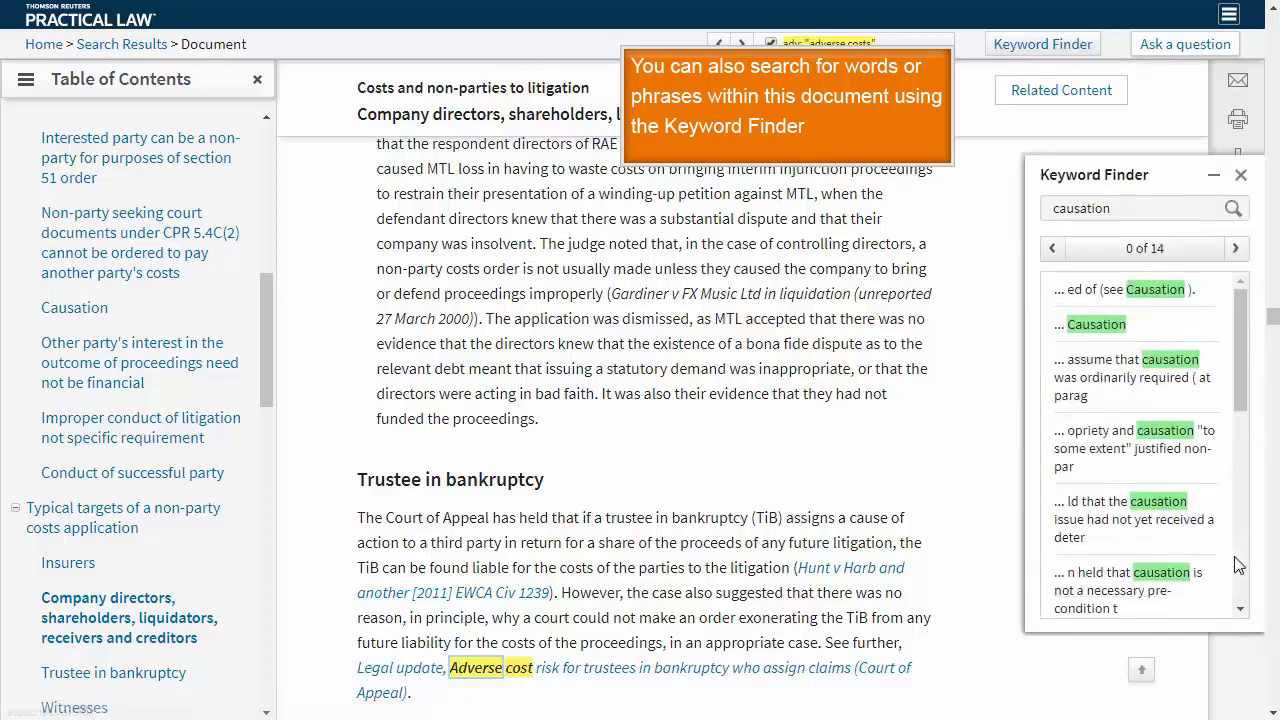
click(1164, 510)
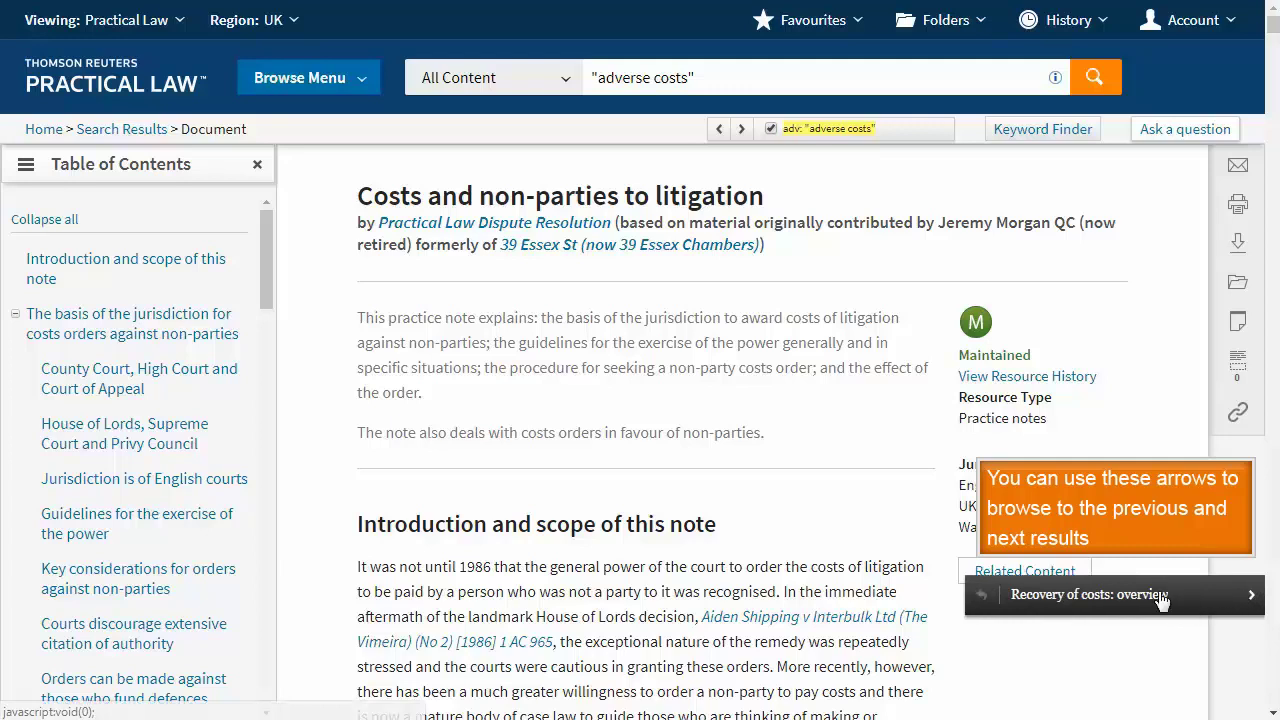
- Advance two results to the Ask Q&A on adverse costs after a creditor withdraws its bankruptcy petition
click(1137, 596)
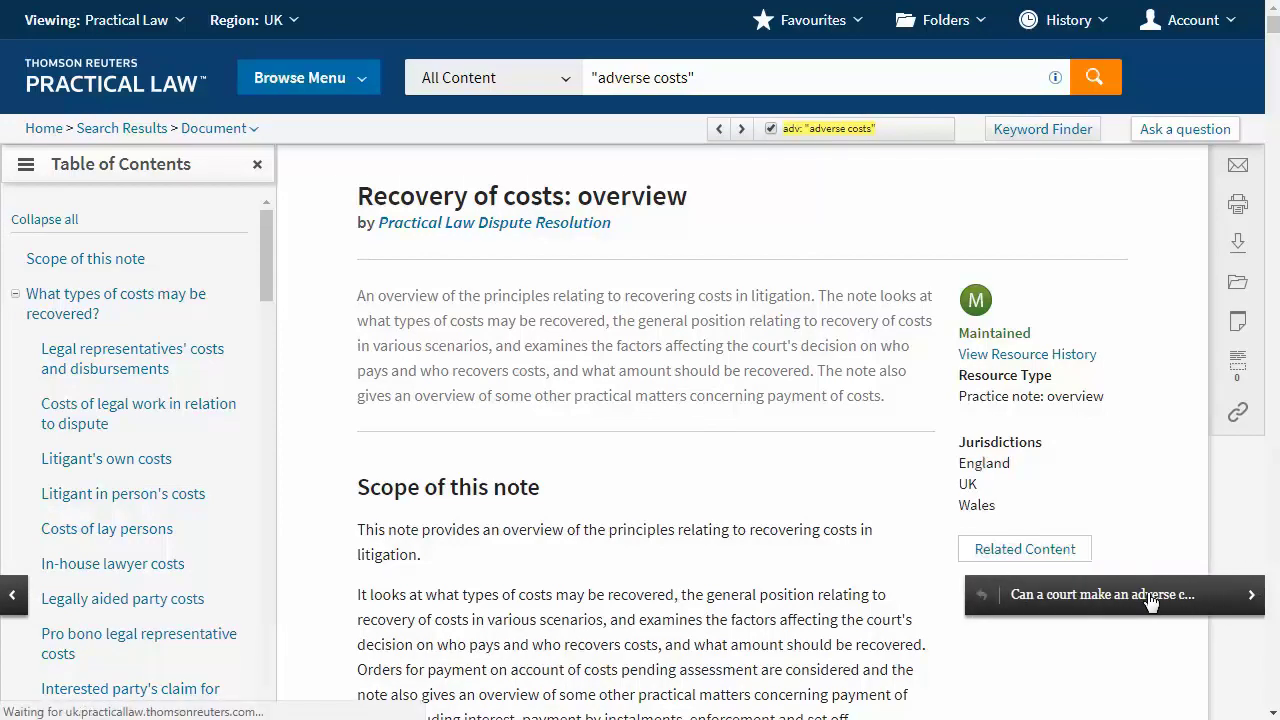
click(1152, 598)
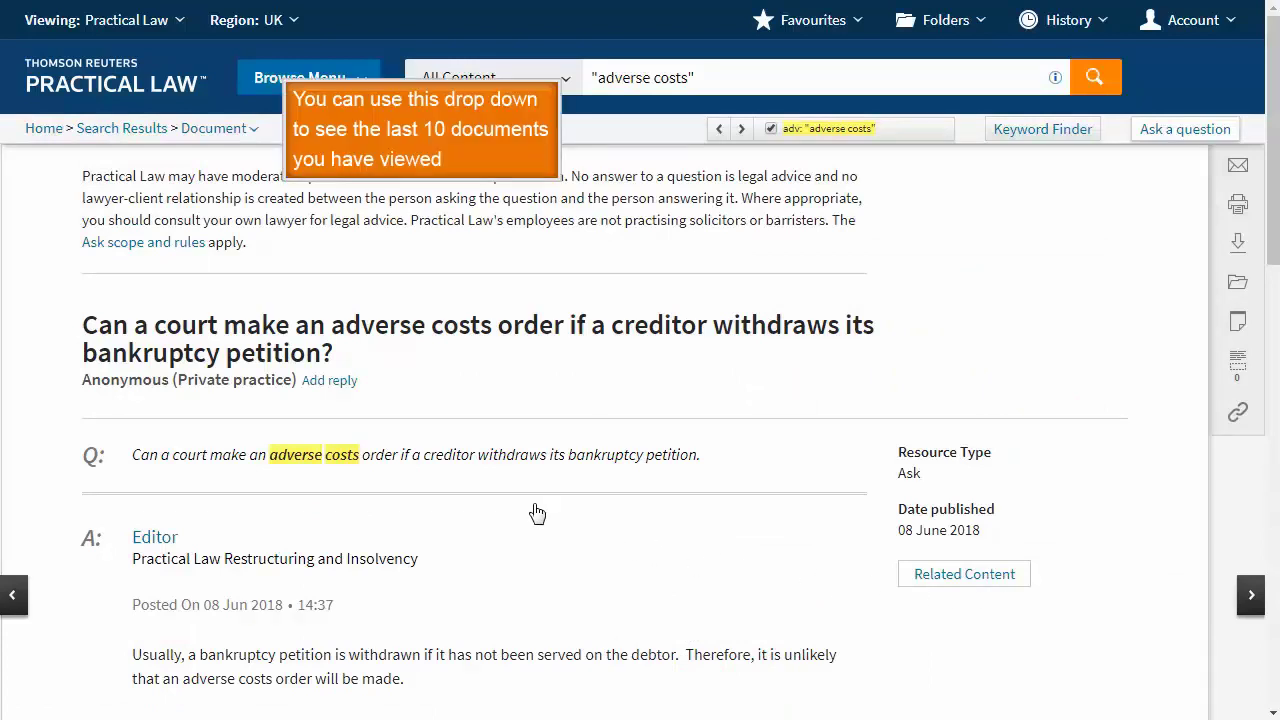
- Check the recently viewed documents list, then go back via the Search Results breadcrumb
click(252, 133)
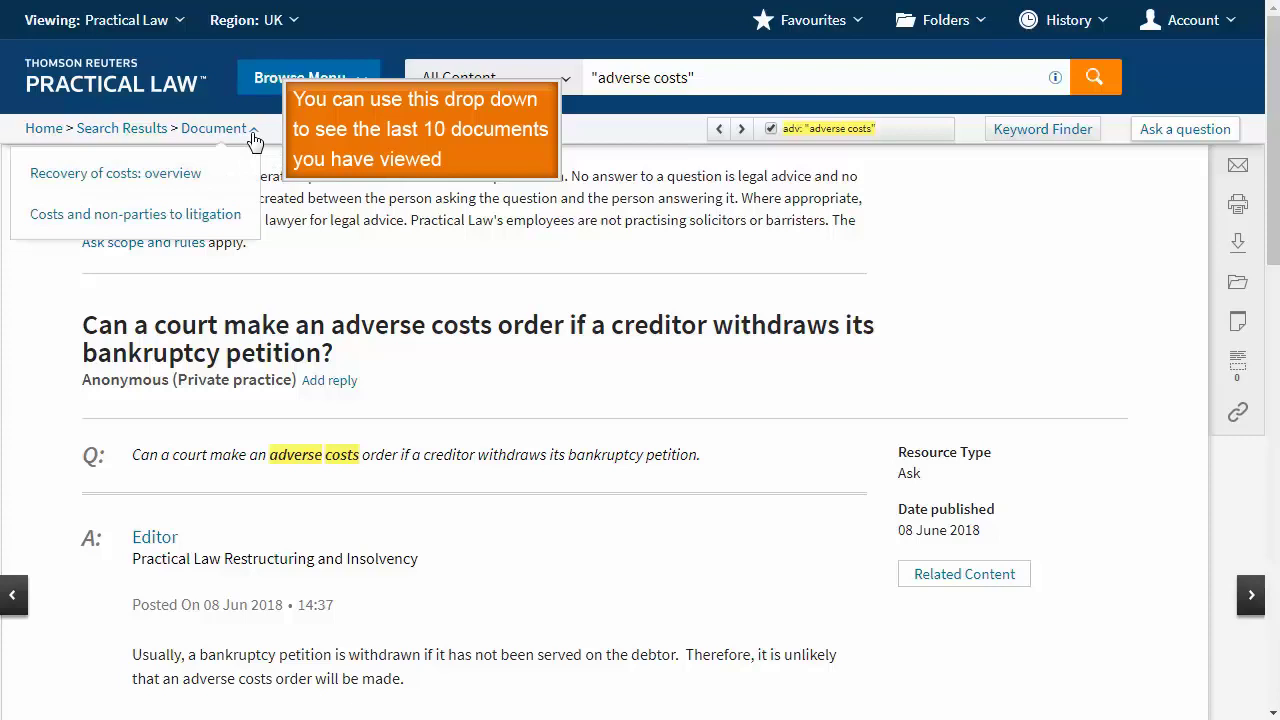
click(253, 137)
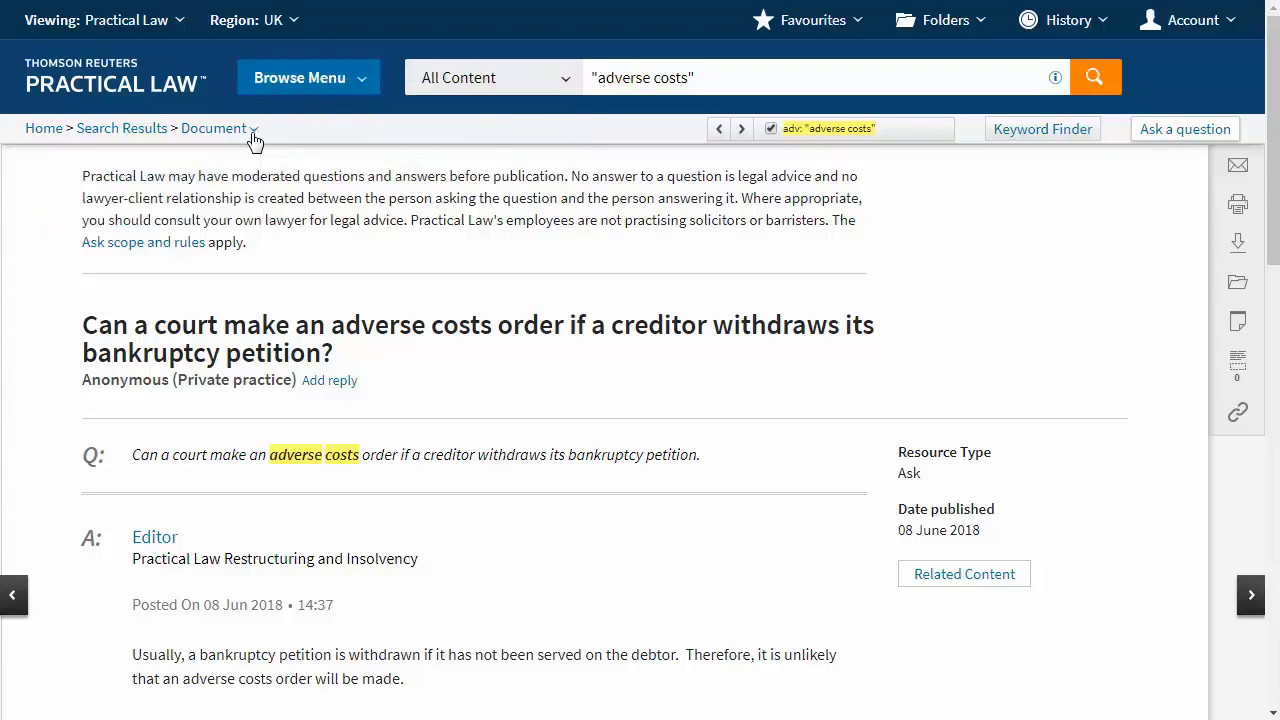
click(163, 136)
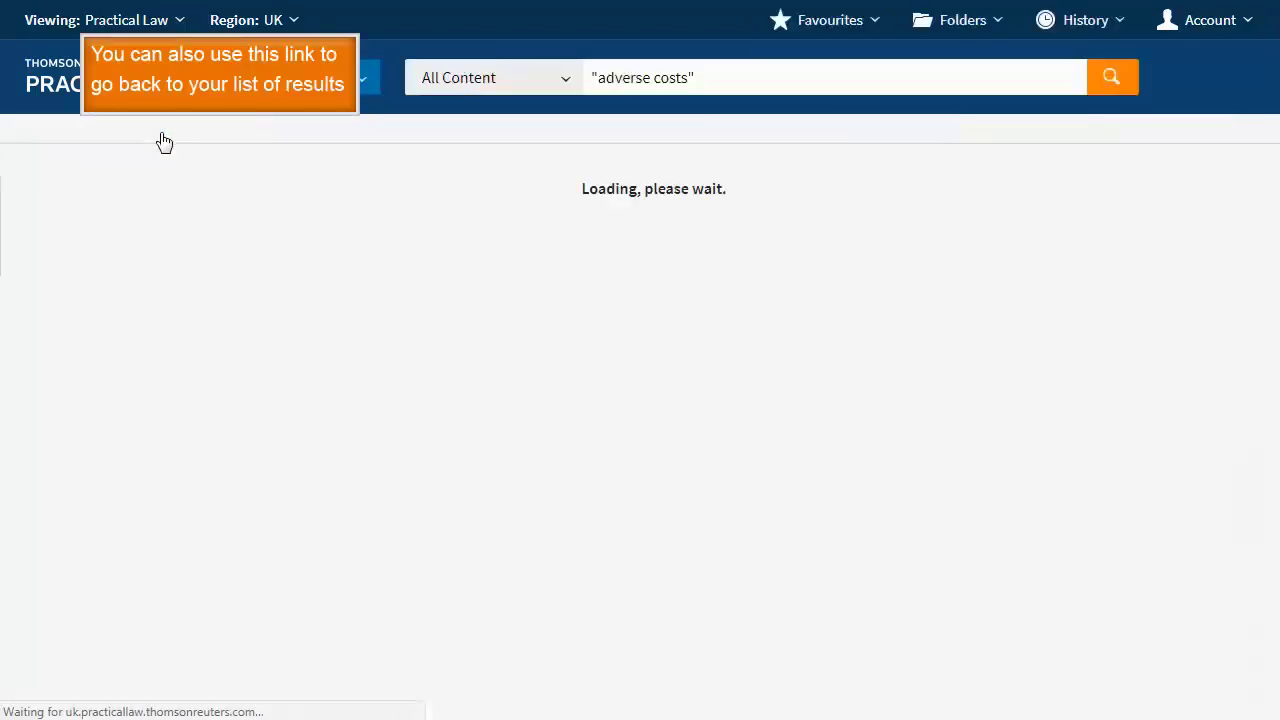